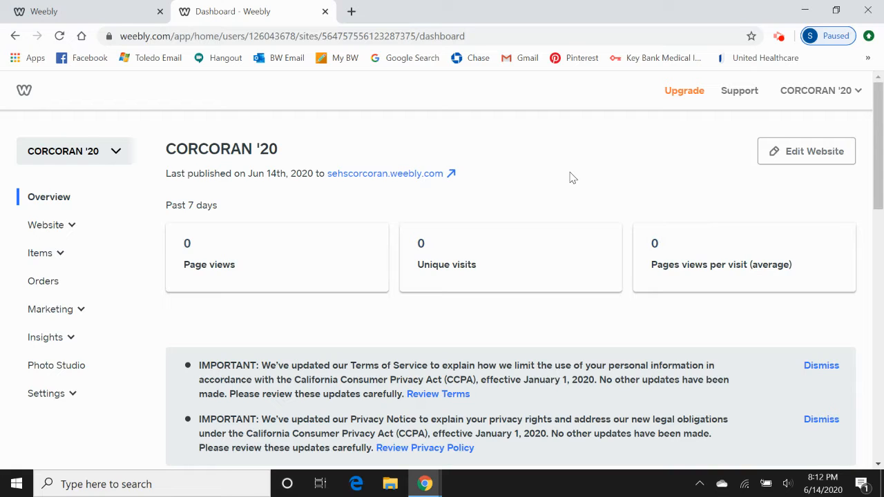
pyautogui.click(854, 91)
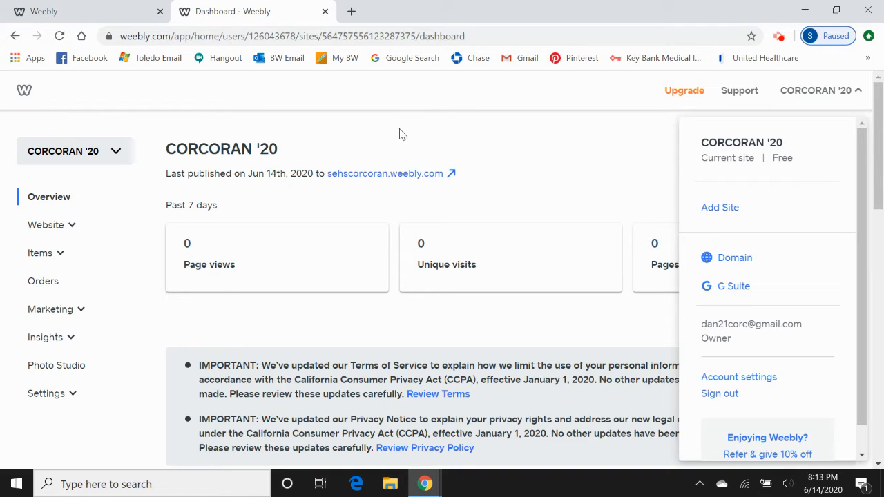
pyautogui.click(422, 146)
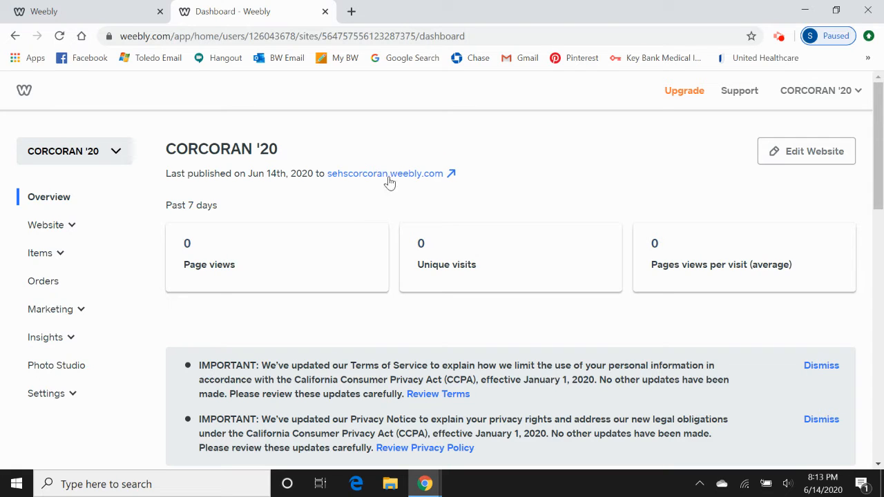
pyautogui.moveTo(390, 174); pyautogui.dragTo(425, 131)
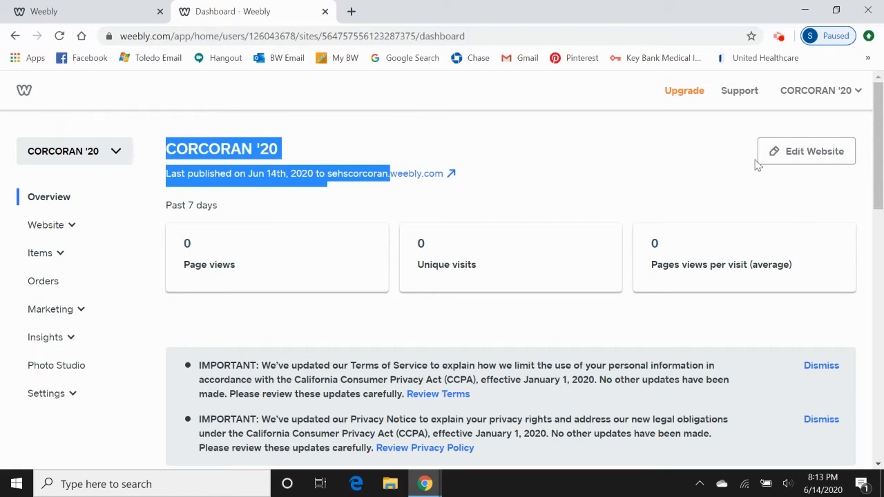
# Step: Open the website for editing and replace the home page header's placeholder text with the site owner's full name
pyautogui.click(793, 158)
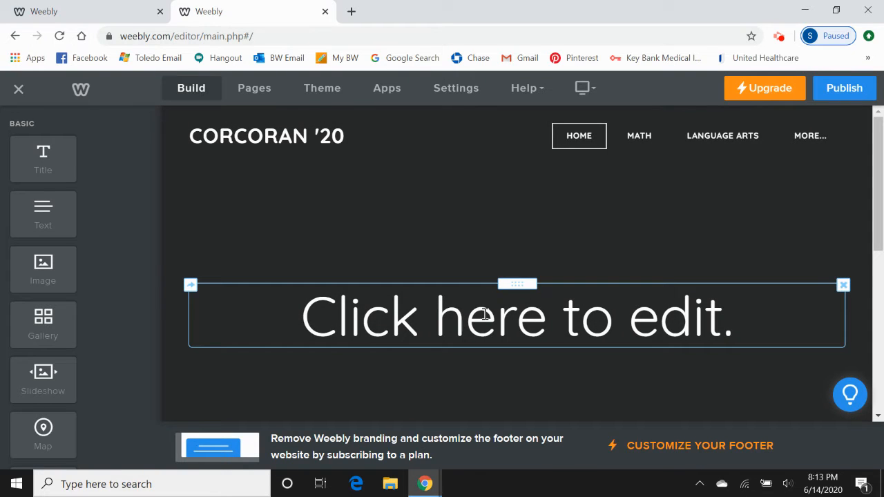
pyautogui.click(485, 314)
pyautogui.rightClick(485, 317)
pyautogui.click(485, 318)
pyautogui.write('n')
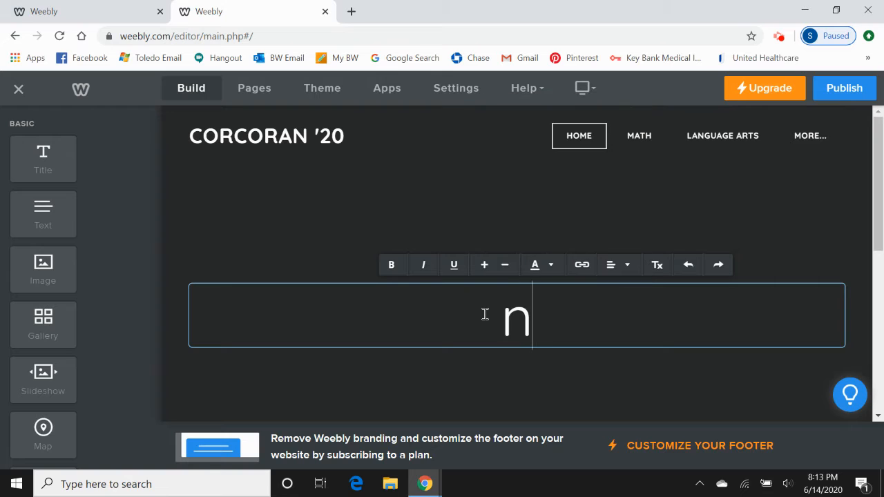
pyautogui.press('BackSpace')
pyautogui.write('Dan Corcoran')
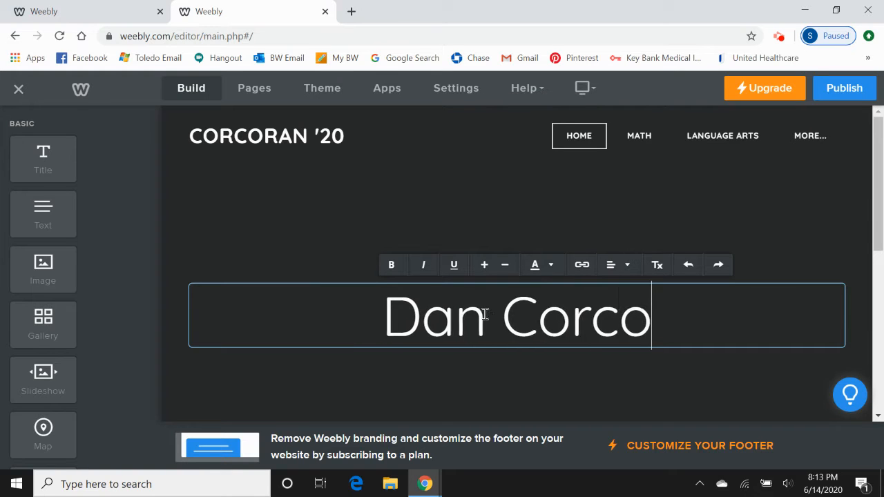
pyautogui.click(477, 379)
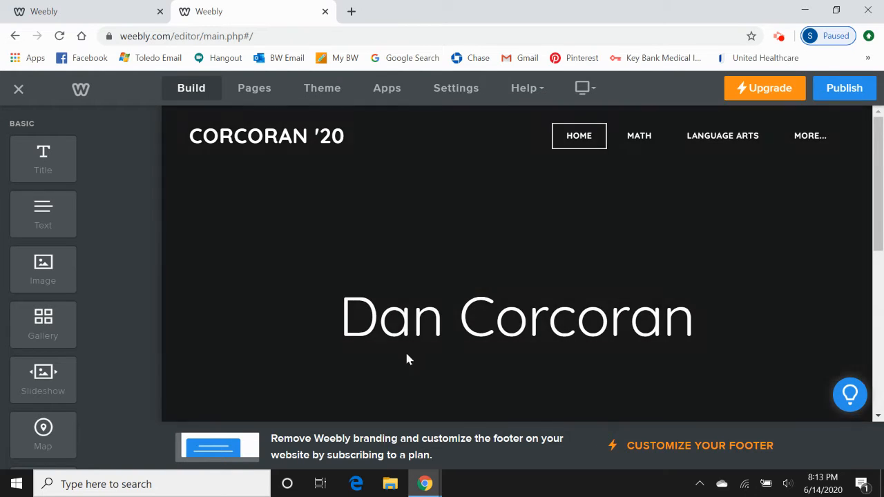
# Step: Add an image element to the home page header, directly below the owner's name
pyautogui.scroll(-1, 400, 256)
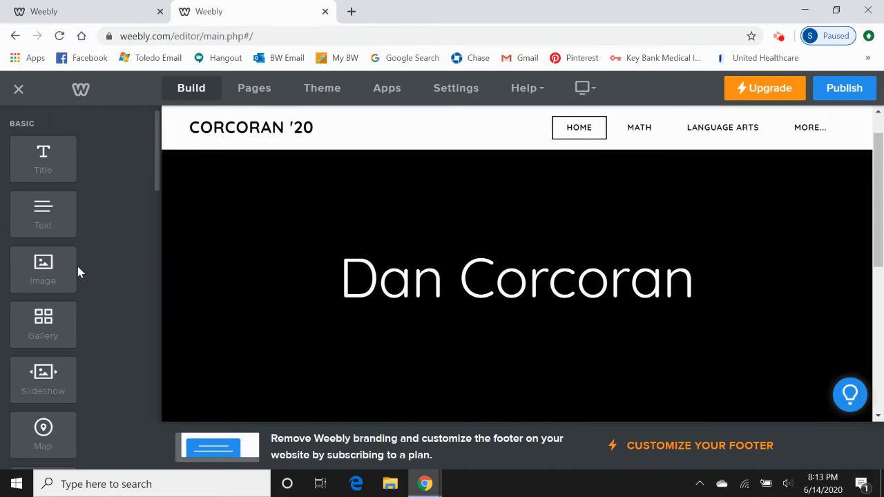
pyautogui.scroll(-1, 76, 270)
pyautogui.moveTo(54, 237); pyautogui.dragTo(498, 330)
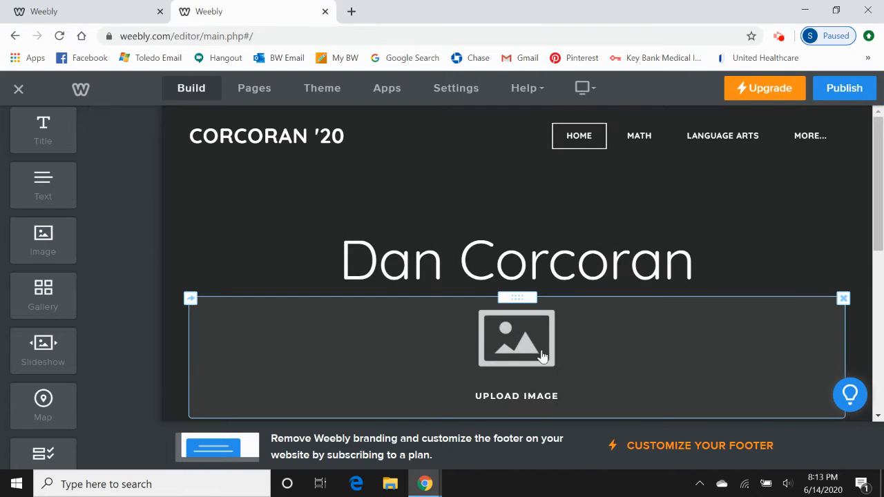
# Step: Upload Eds Crest.jpg from the EDU 518 VSP folder on the computer into the new image element
pyautogui.click(542, 355)
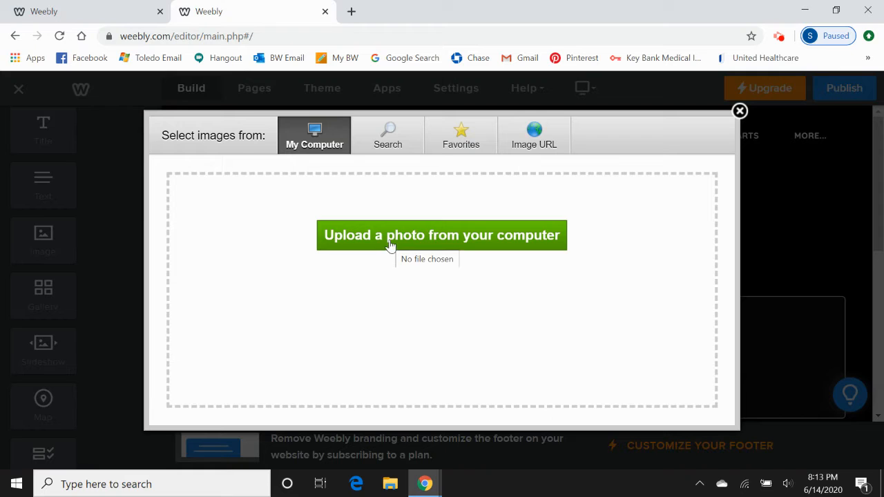
pyautogui.click(431, 248)
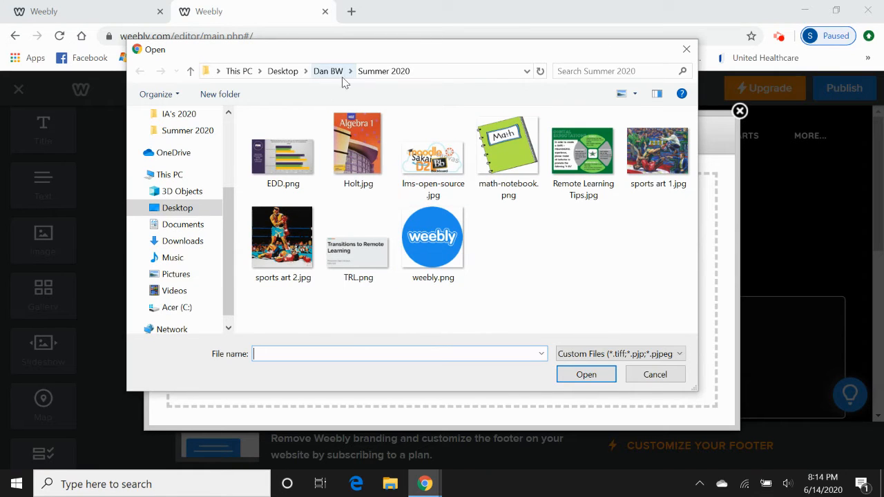
pyautogui.click(334, 73)
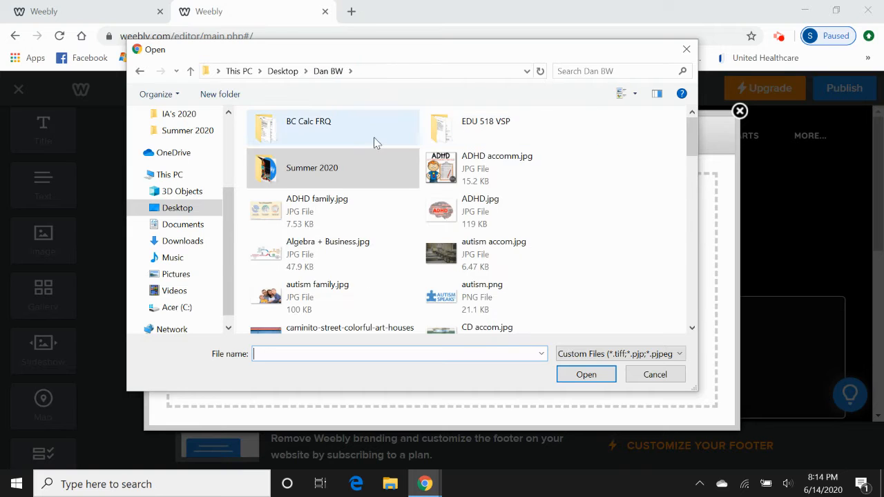
pyautogui.doubleClick(433, 133)
pyautogui.click(433, 153)
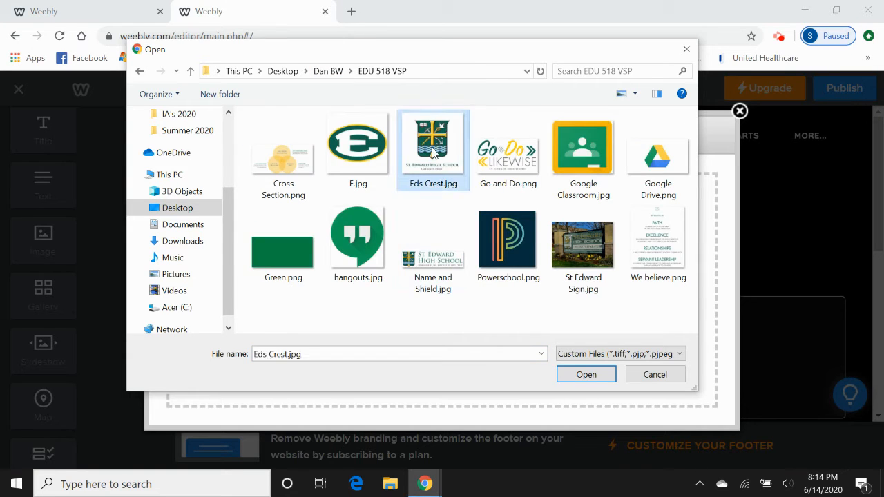
pyautogui.doubleClick(434, 153)
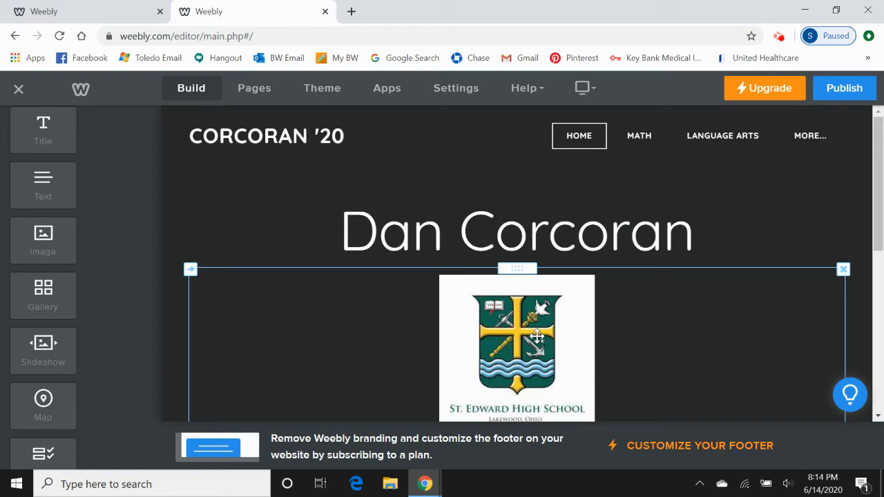
# Step: Link the school crest image to the website URL sehs.net, opening in a new window
pyautogui.click(537, 336)
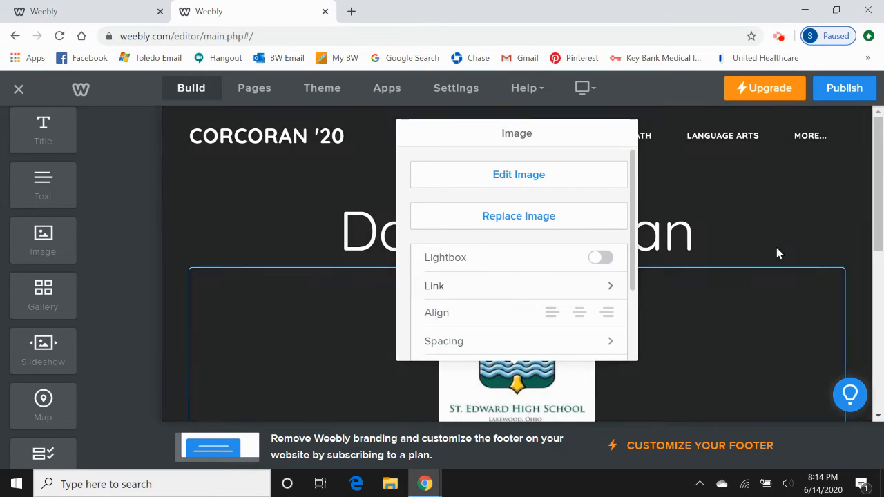
pyautogui.click(780, 250)
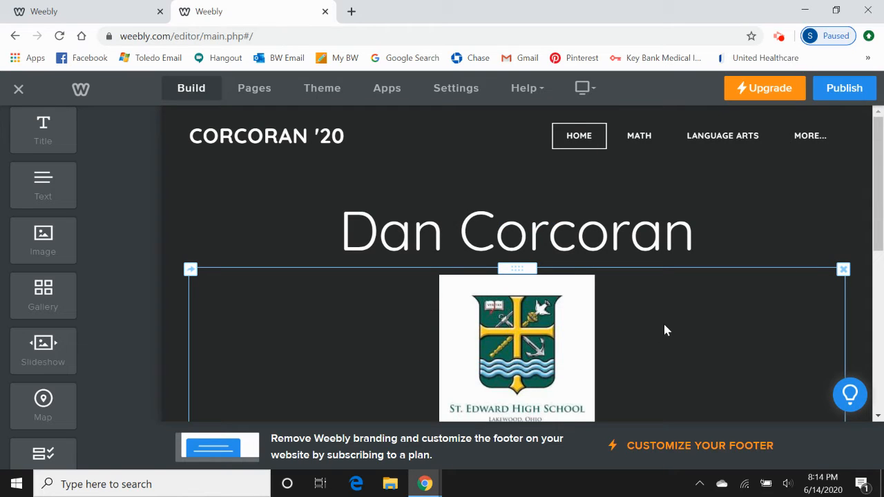
pyautogui.rightClick(535, 345)
pyautogui.click(441, 285)
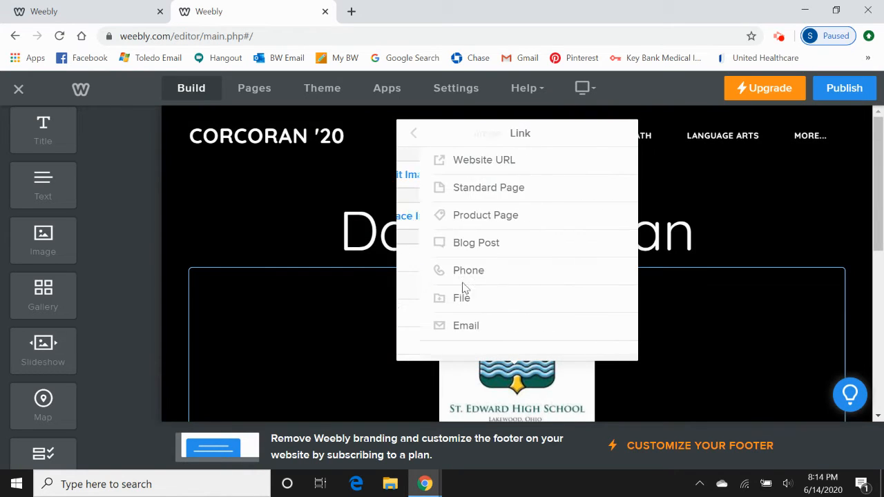
pyautogui.click(510, 162)
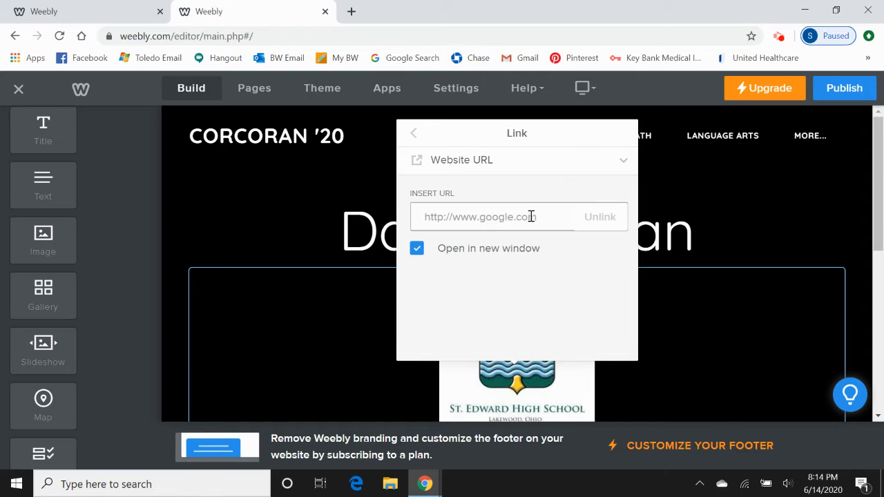
pyautogui.click(530, 216)
pyautogui.write('sehs.ne')
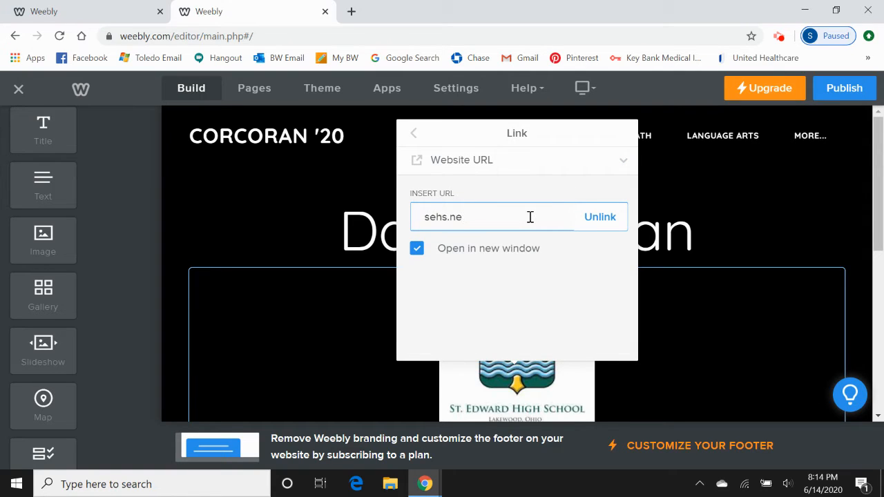
pyautogui.write('t')
pyautogui.click(778, 211)
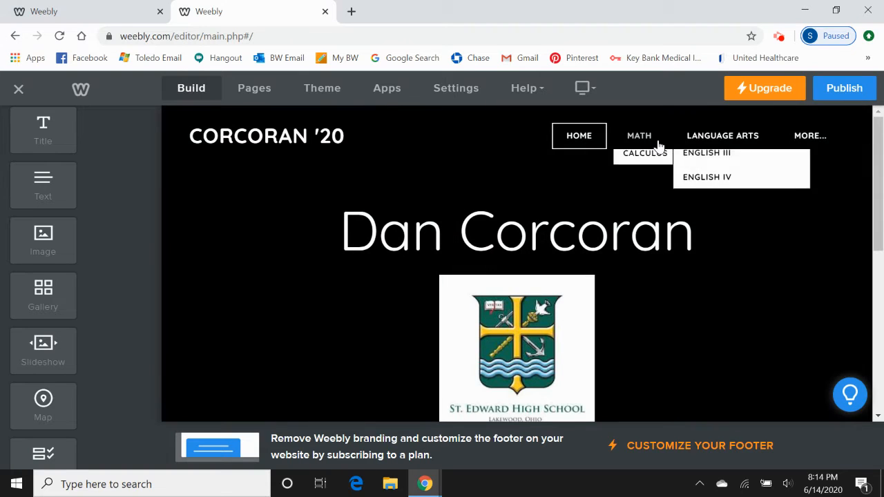
pyautogui.moveTo(658, 145)
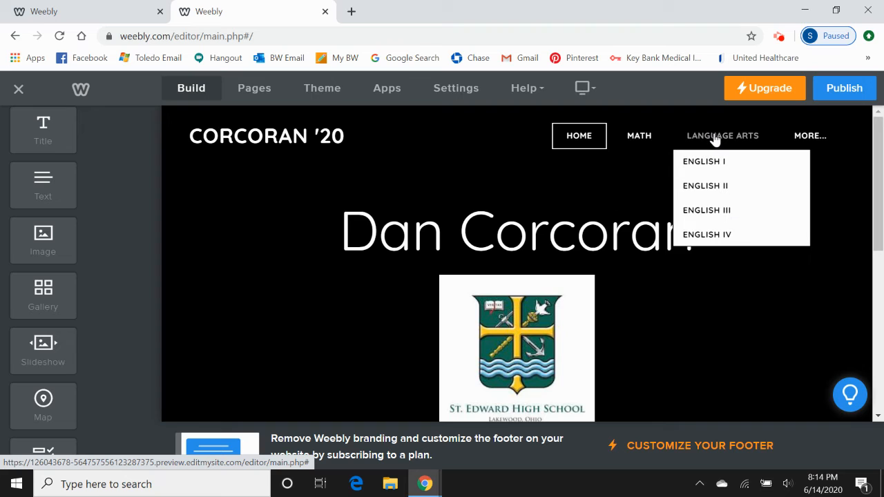
pyautogui.moveTo(817, 137)
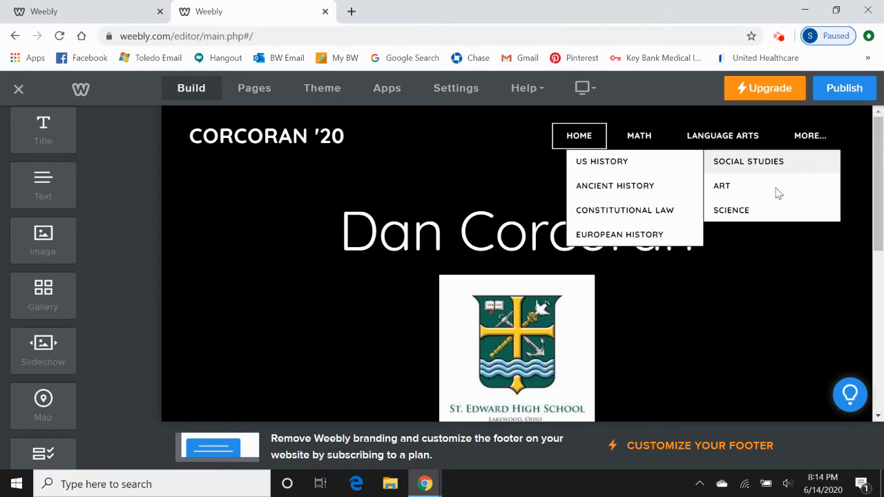
pyautogui.moveTo(769, 204)
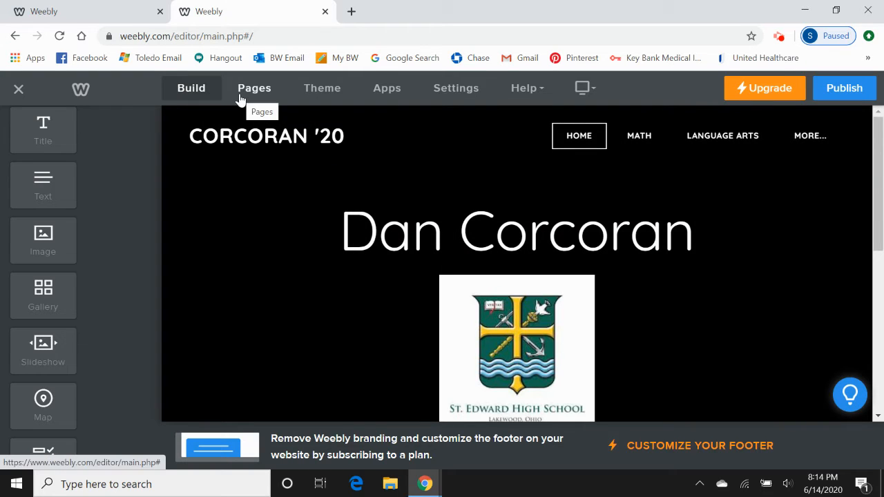
# Step: Add a non-clickable menu named Foreign Language to the site's pages
pyautogui.click(240, 97)
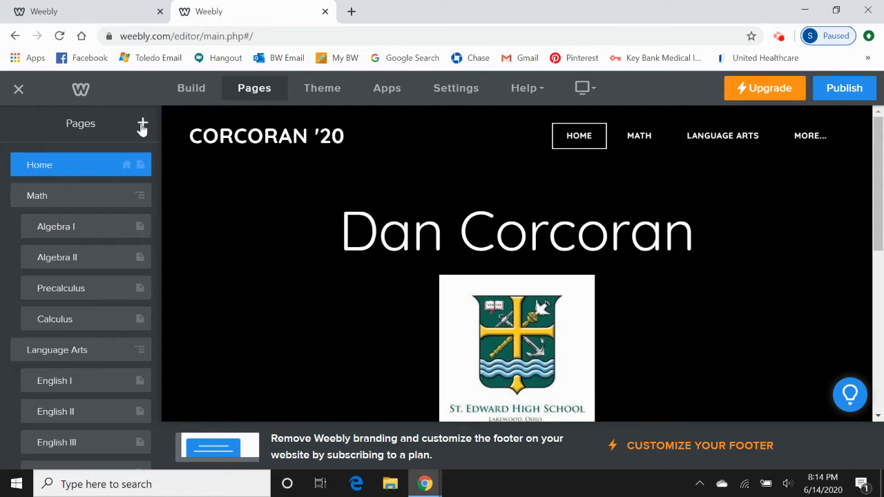
pyautogui.click(142, 126)
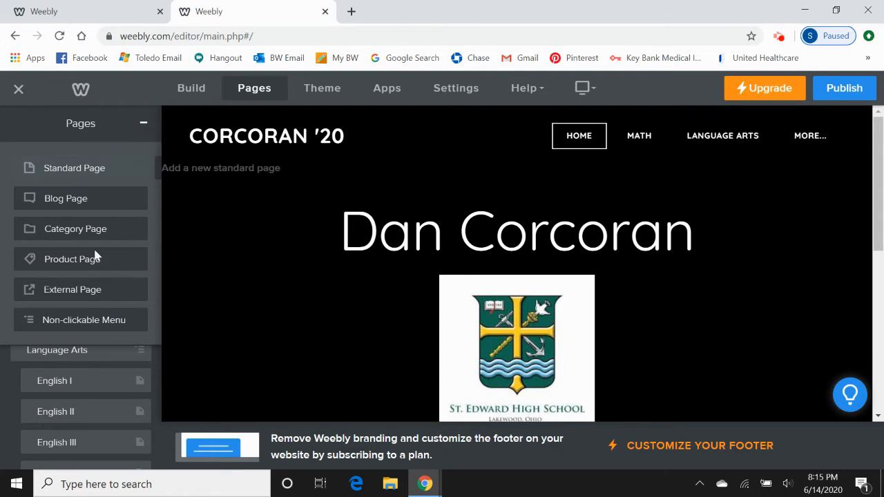
pyautogui.click(130, 322)
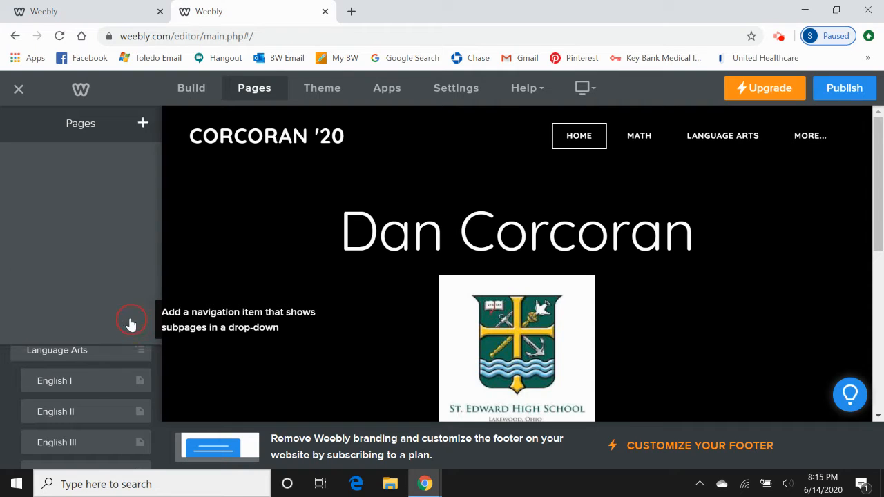
pyautogui.write('Foreign')
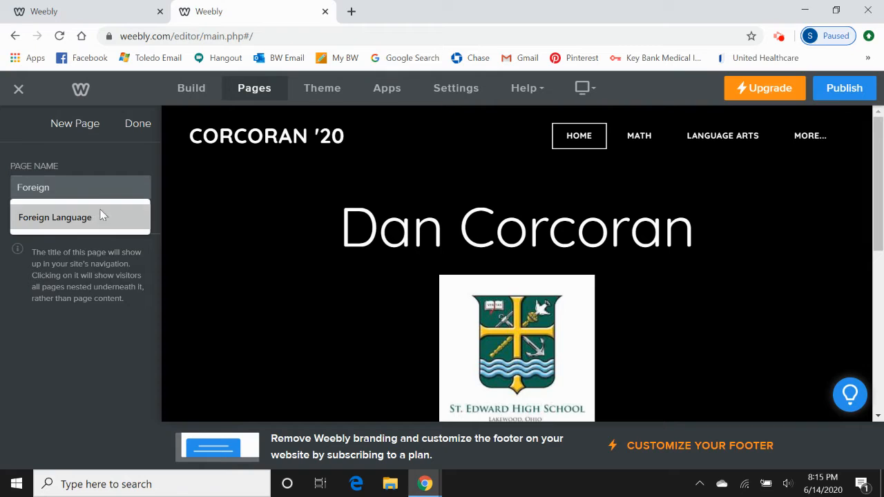
pyautogui.click(101, 215)
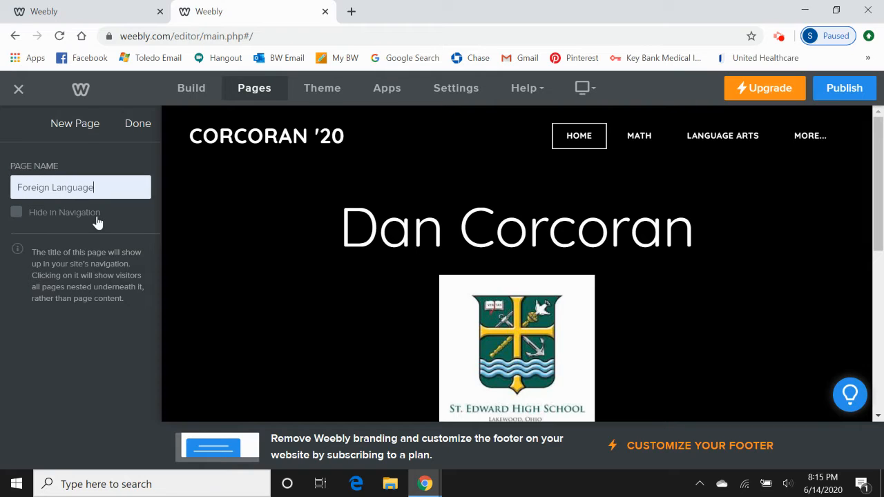
pyautogui.click(138, 125)
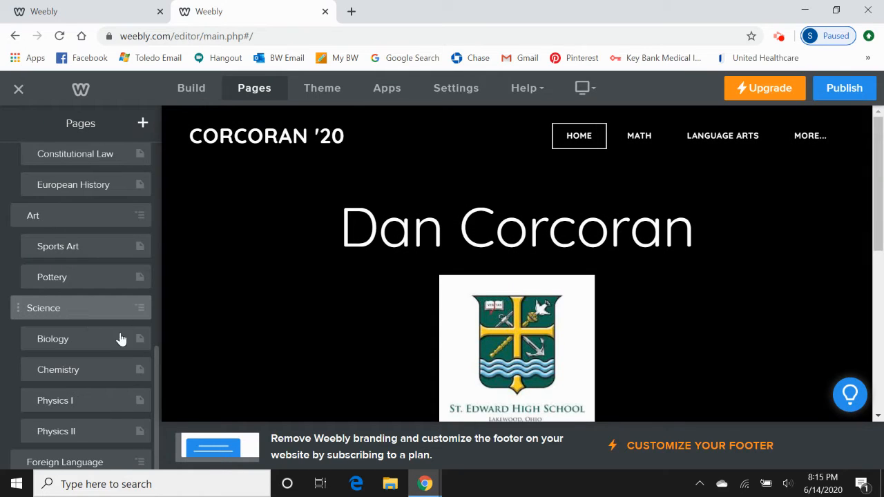
# Step: Add a standard page named Spanish I and nest it under the Foreign Language menu
pyautogui.click(142, 124)
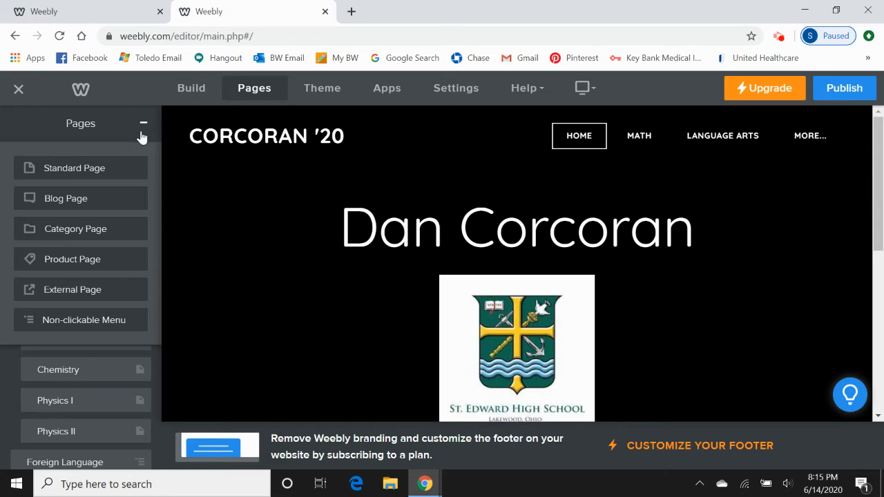
pyautogui.click(108, 169)
pyautogui.write('Spasn')
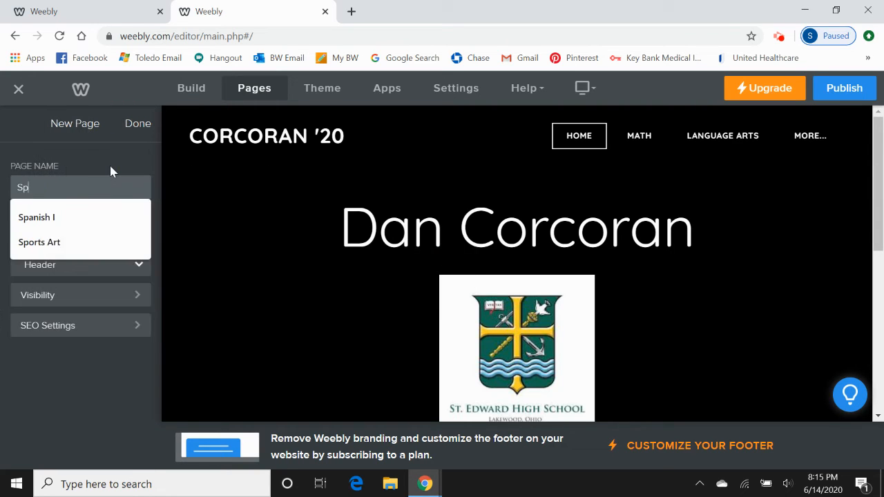
pyautogui.press('BackSpace')
pyautogui.press('BackSpace')
pyautogui.write('nish I')
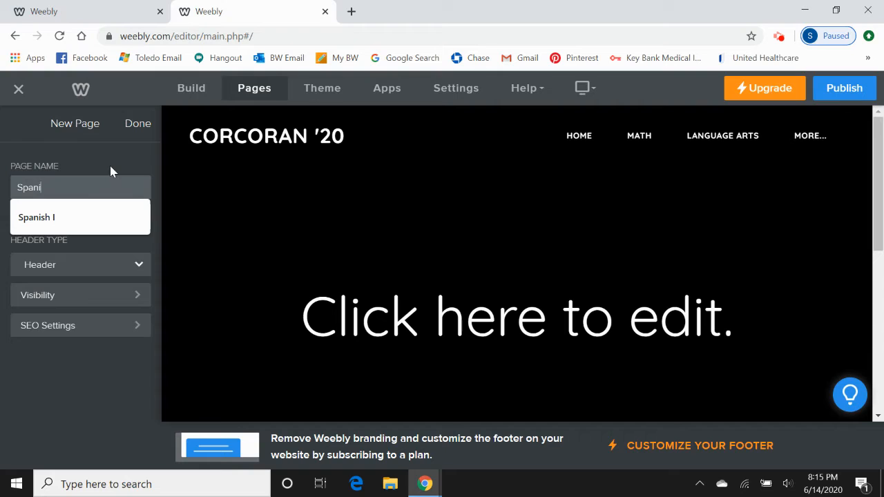
pyautogui.click(137, 129)
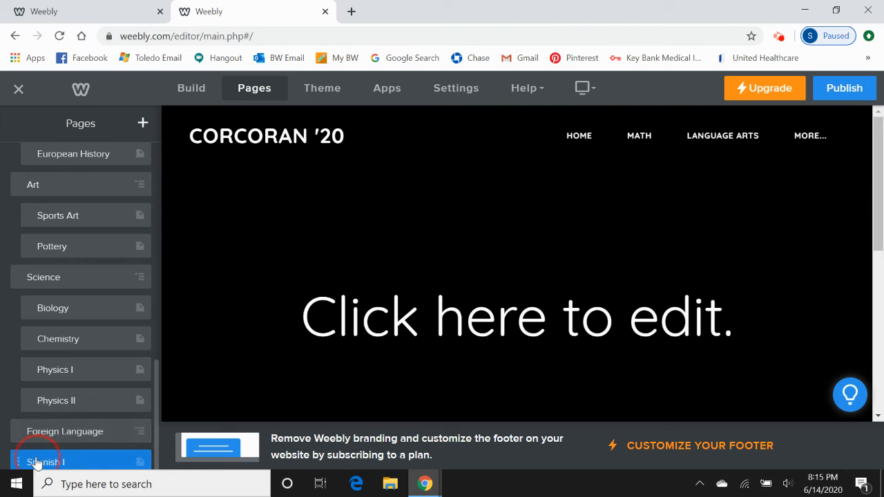
pyautogui.moveTo(36, 462); pyautogui.dragTo(47, 457)
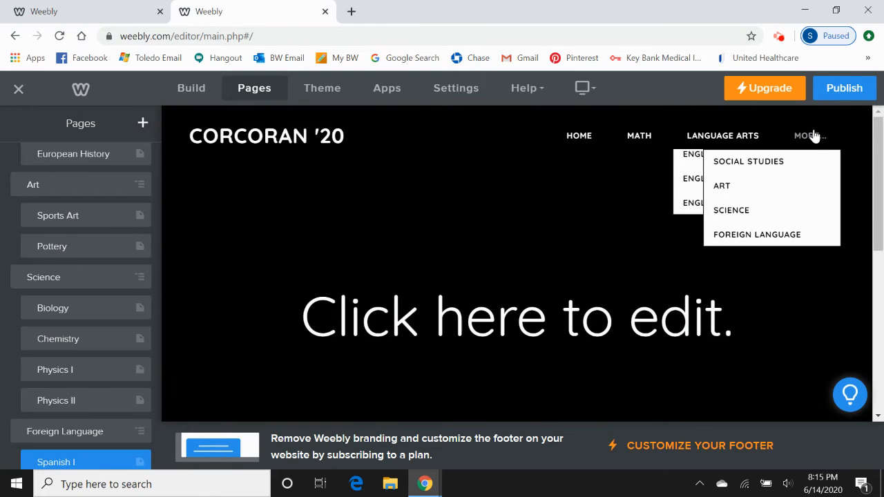
pyautogui.moveTo(785, 234)
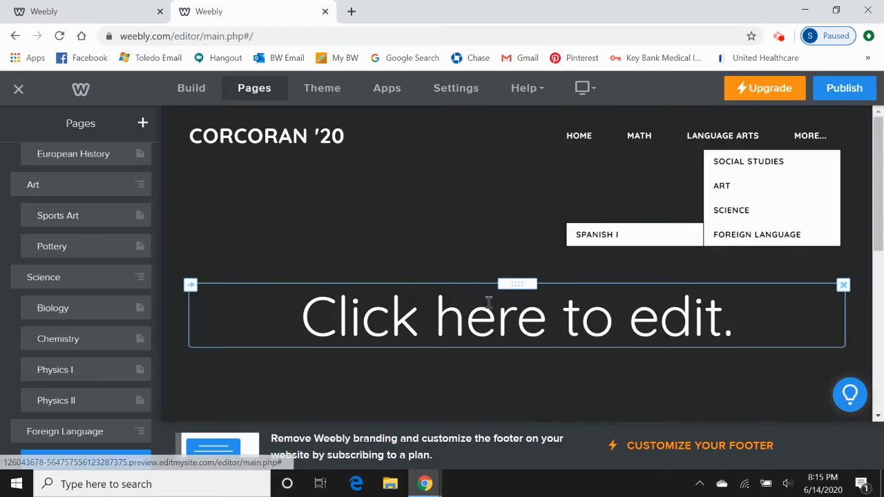
# Step: Set the header title of the Spanish I page to "Spanish I"
pyautogui.click(482, 319)
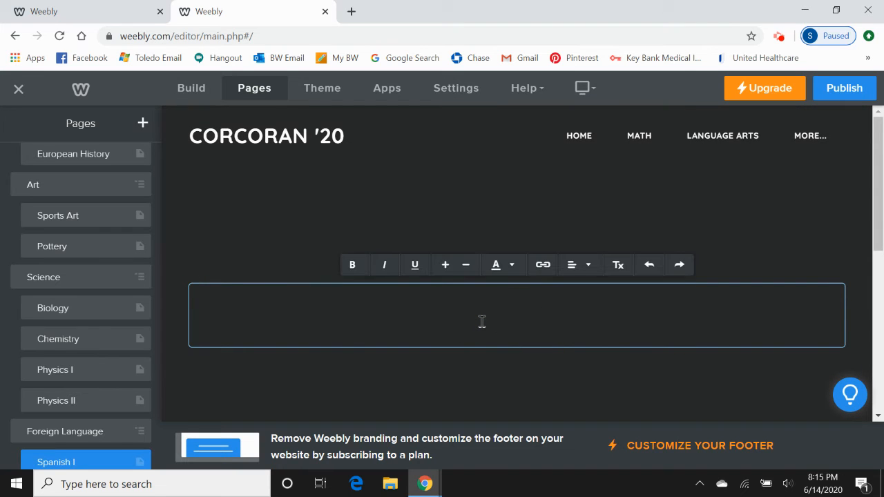
pyautogui.write('Spanish I')
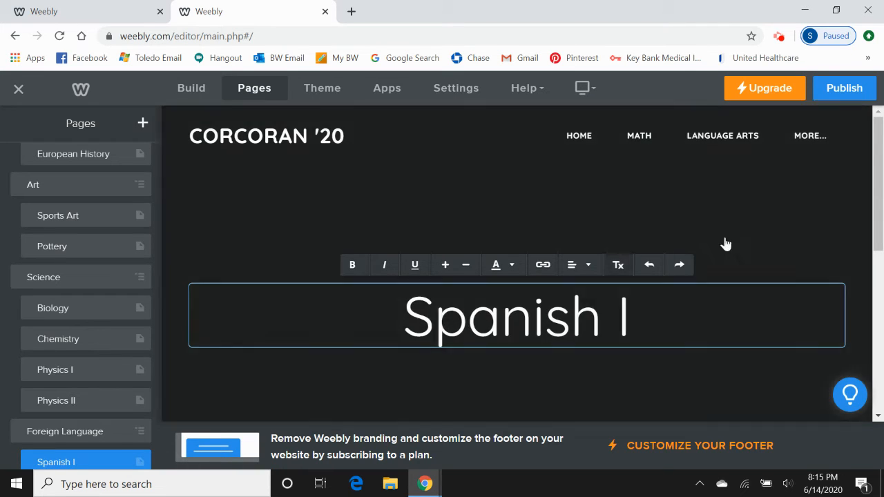
pyautogui.scroll(-3, 743, 227)
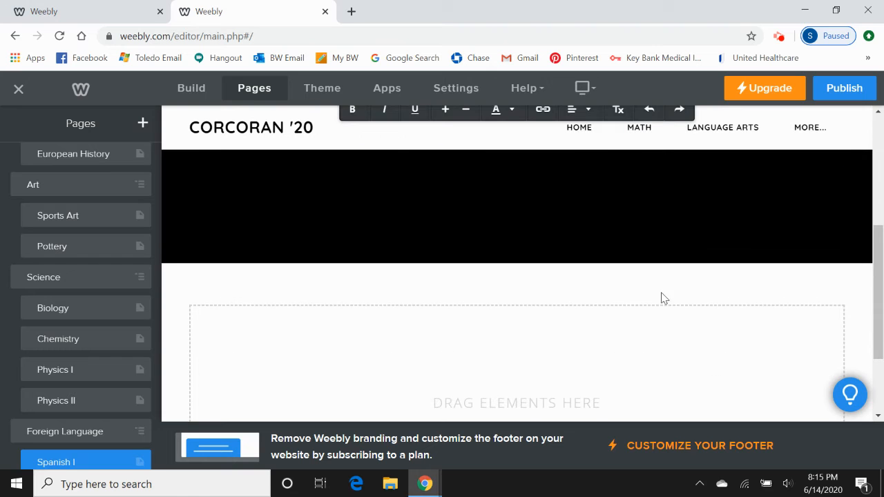
pyautogui.click(592, 352)
# Step: Add an empty image element to the content area of the Spanish I page
pyautogui.click(184, 88)
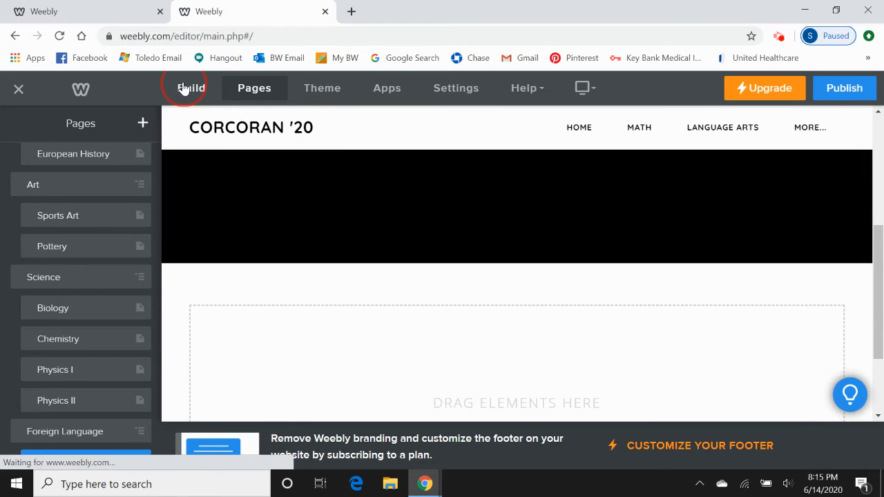
pyautogui.scroll(-2, 262, 316)
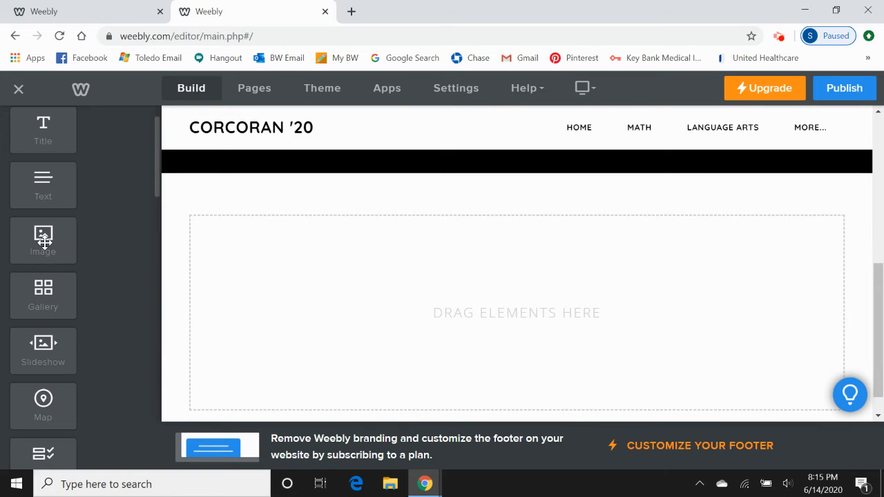
pyautogui.moveTo(43, 240); pyautogui.dragTo(278, 255)
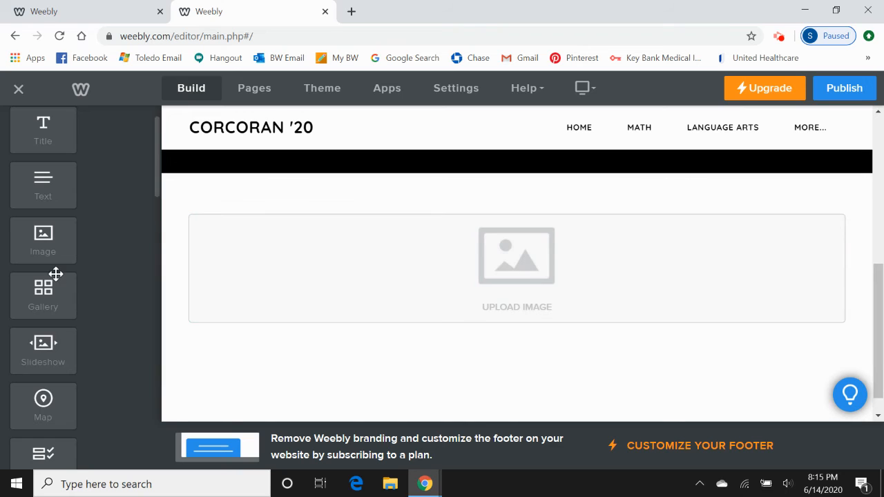
# Step: Add a button below the image element and set its text to Google Translate
pyautogui.scroll(-4, 56, 274)
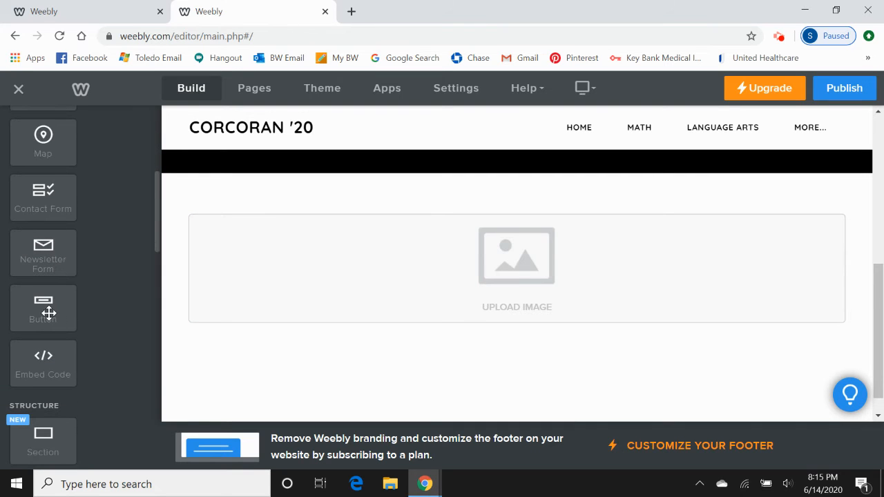
pyautogui.moveTo(49, 313); pyautogui.dragTo(282, 363)
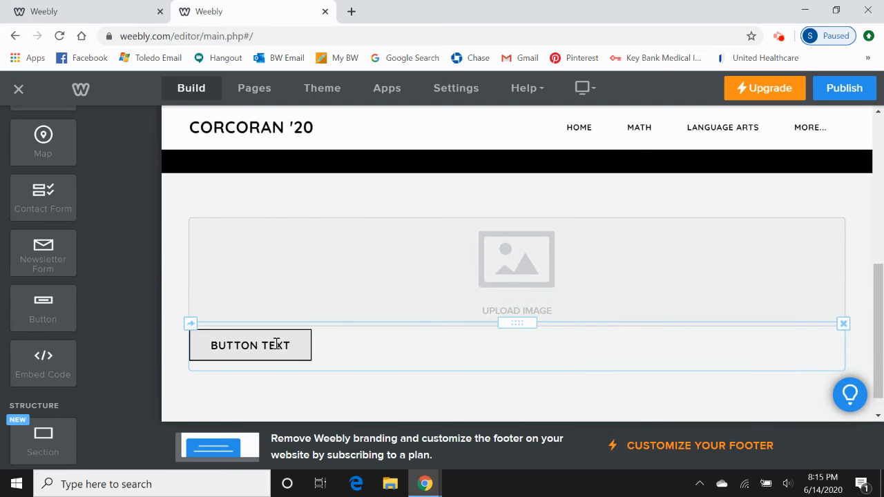
pyautogui.click(276, 344)
pyautogui.click(530, 187)
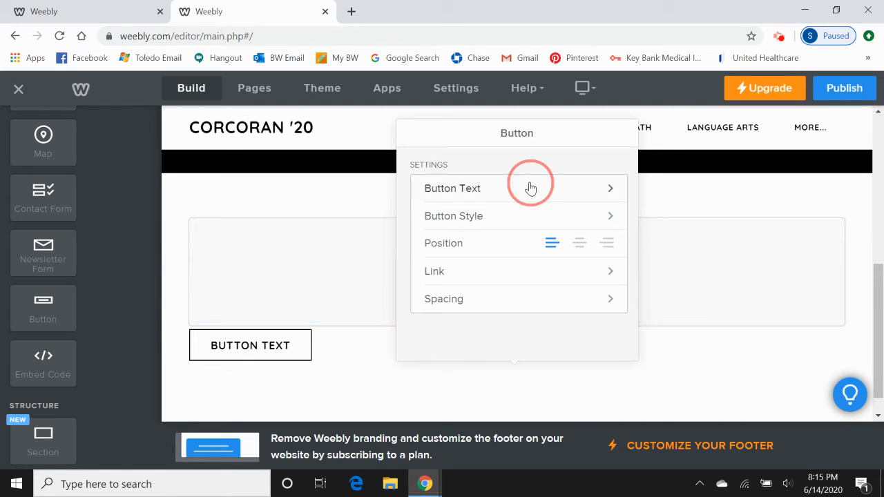
pyautogui.moveTo(483, 188); pyautogui.dragTo(428, 192)
pyautogui.write('So')
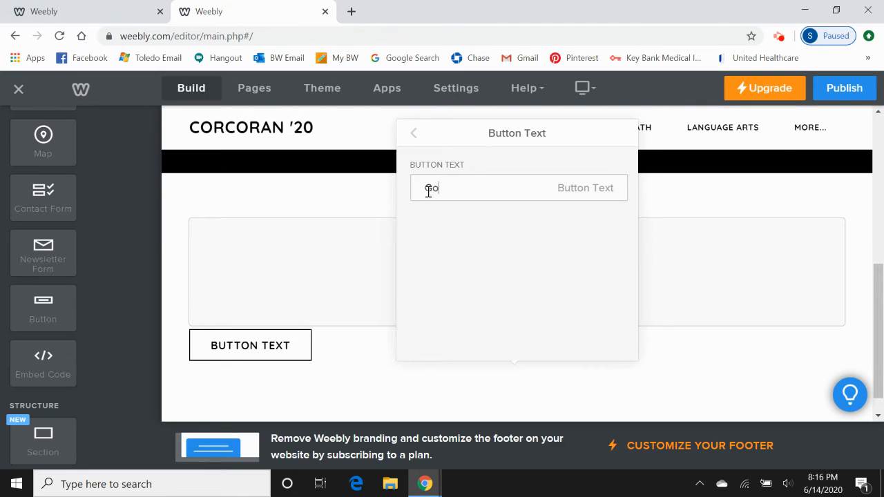
pyautogui.click(412, 140)
# Step: Link the Google Translate button to the copied Google search address as a website URL
pyautogui.click(459, 273)
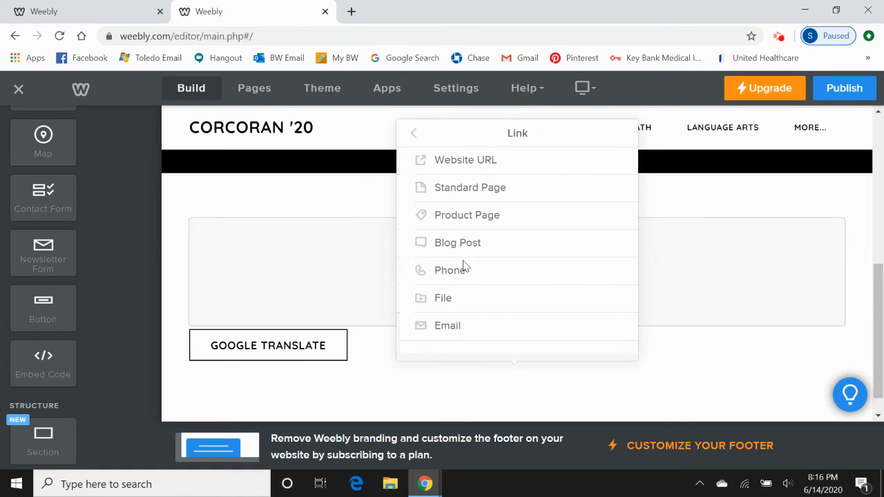
pyautogui.click(488, 160)
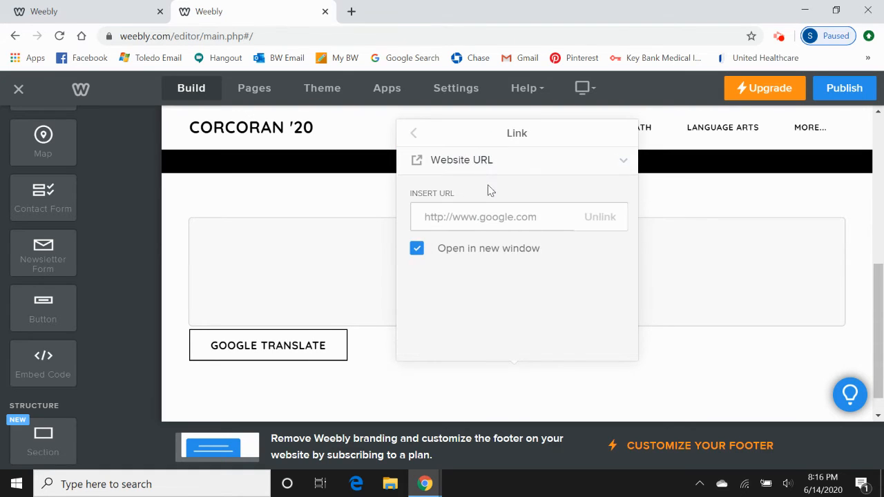
pyautogui.click(483, 216)
pyautogui.hotkey('ctrl', 'v')
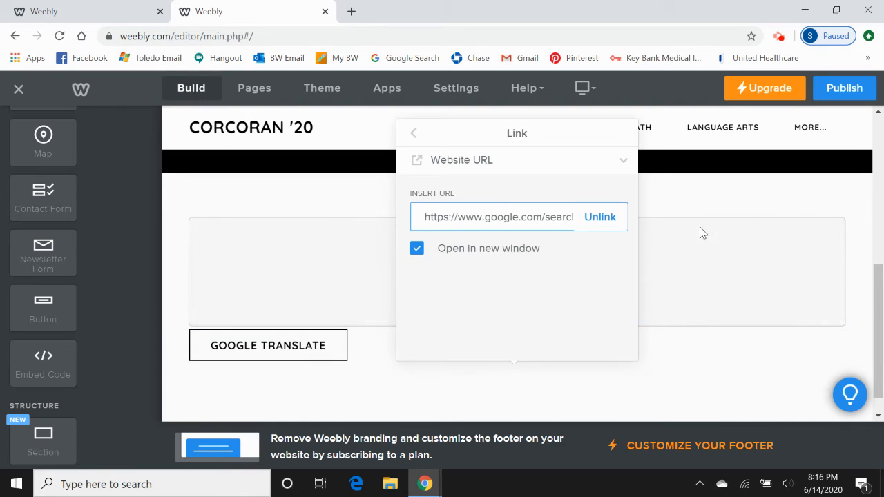
pyautogui.click(705, 194)
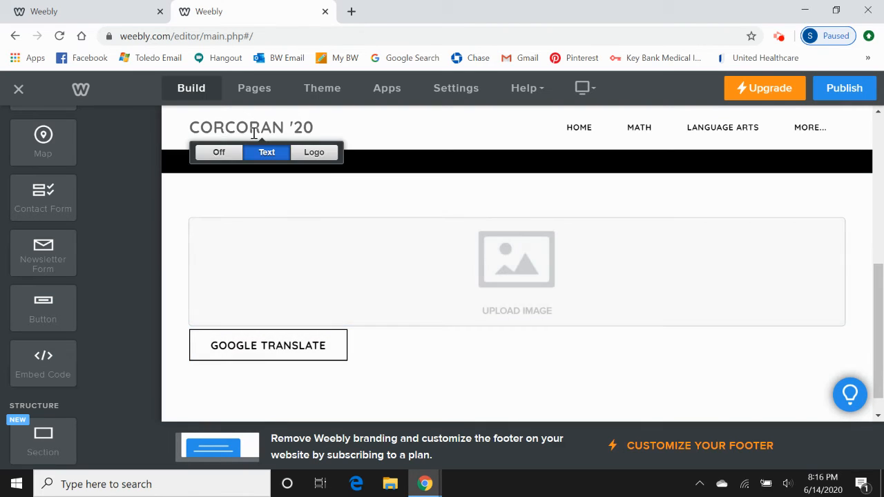
# Step: Examine the Algebra I page in the editor, from its title and linked images through to the end of the page
pyautogui.click(253, 87)
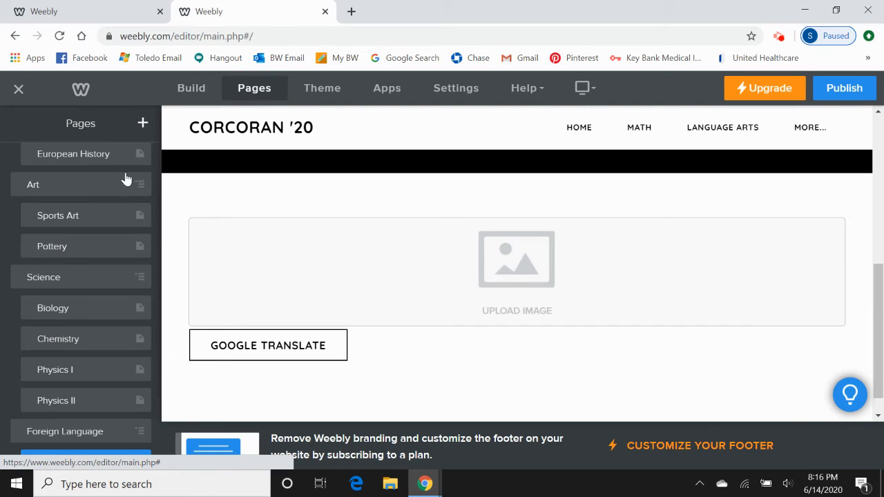
pyautogui.scroll(5, 83, 225)
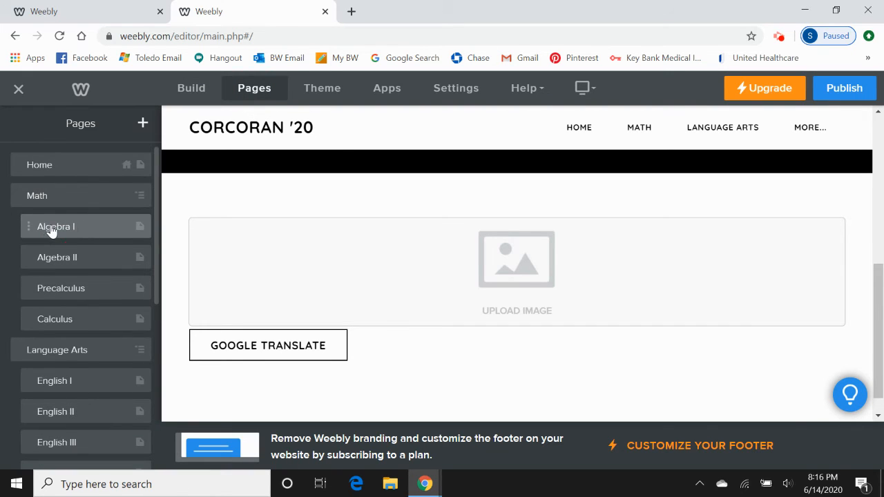
pyautogui.click(51, 229)
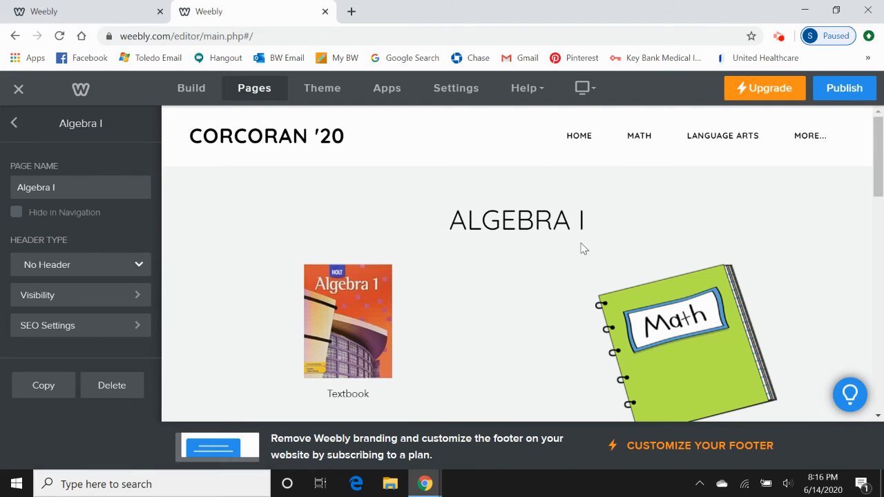
pyautogui.scroll(-1, 582, 249)
pyautogui.scroll(-2, 582, 249)
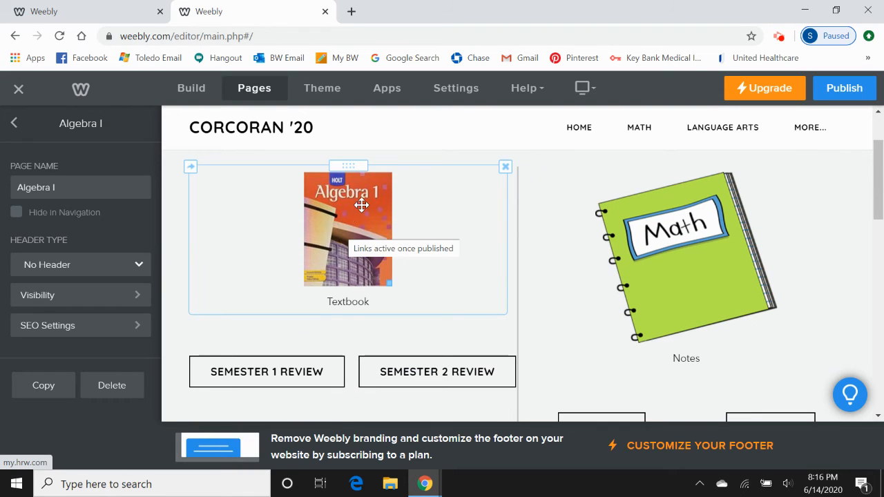
pyautogui.scroll(-2, 682, 264)
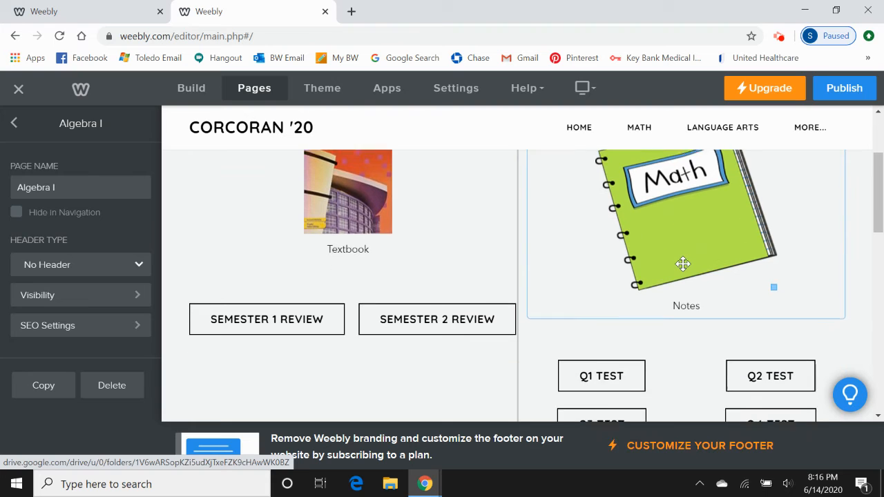
pyautogui.scroll(-5, 430, 306)
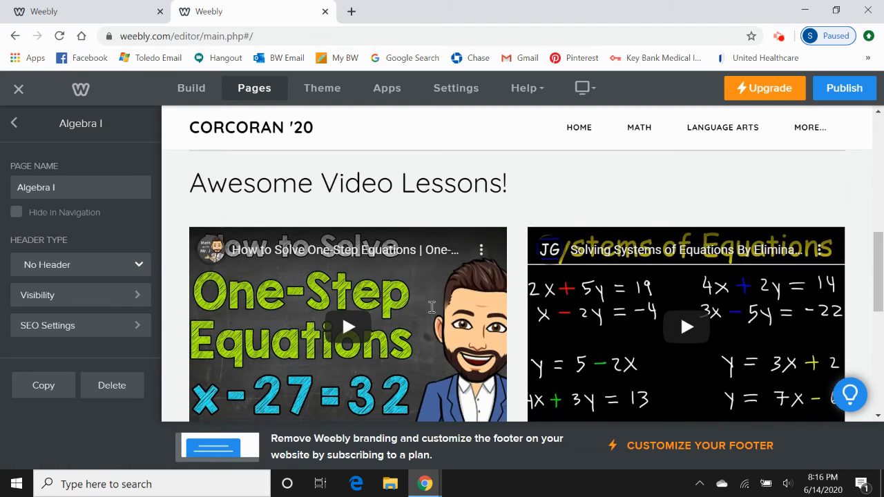
pyautogui.scroll(-2, 432, 307)
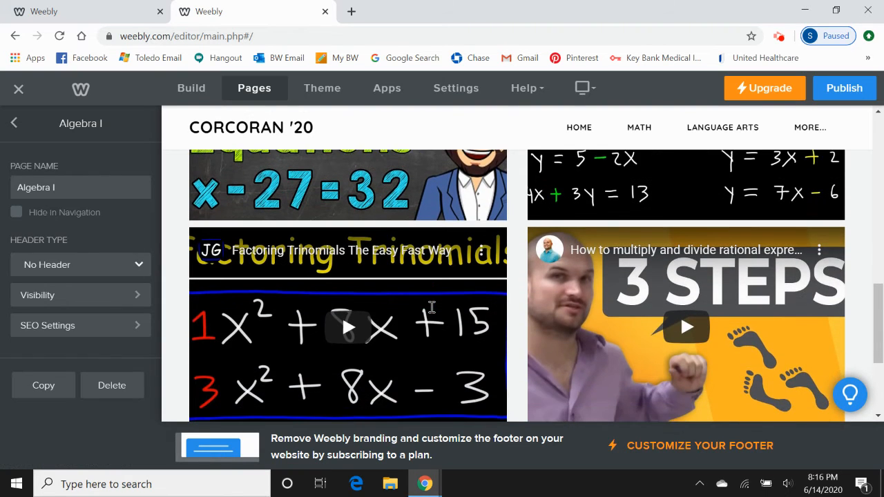
pyautogui.scroll(-2, 431, 306)
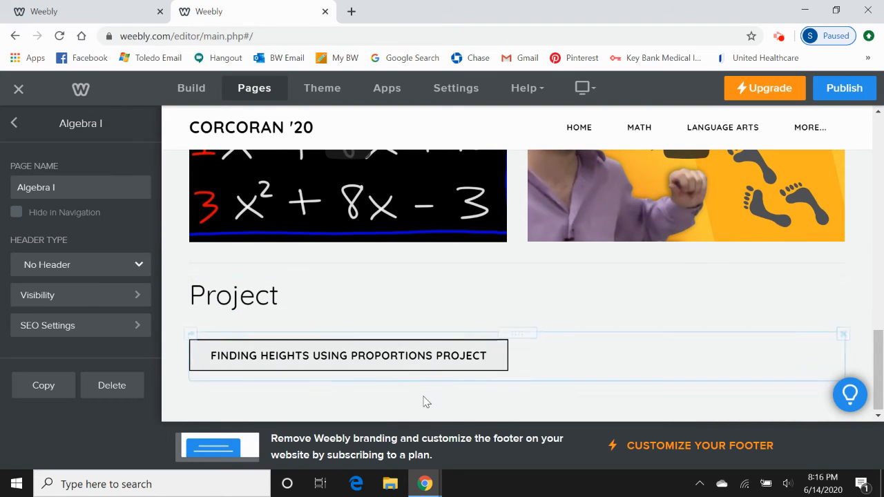
pyautogui.scroll(3, 491, 321)
pyautogui.scroll(10, 490, 322)
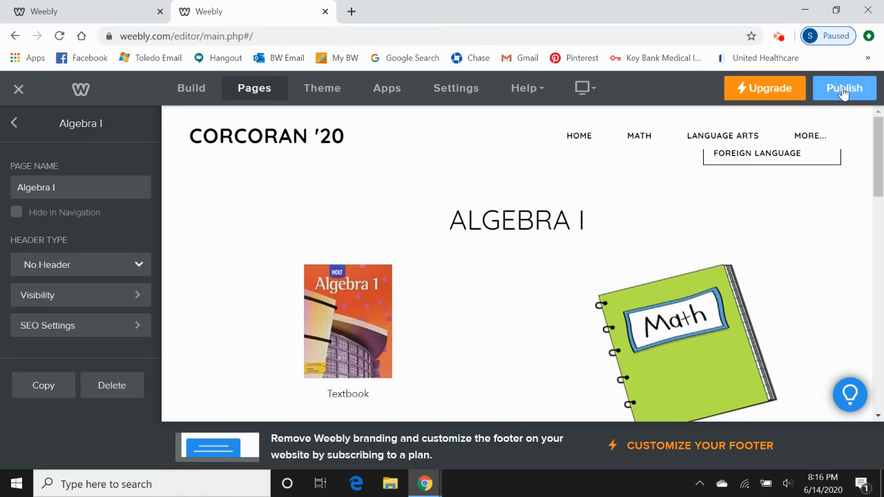
# Step: Publish the website and open its published address in the browser
pyautogui.click(842, 89)
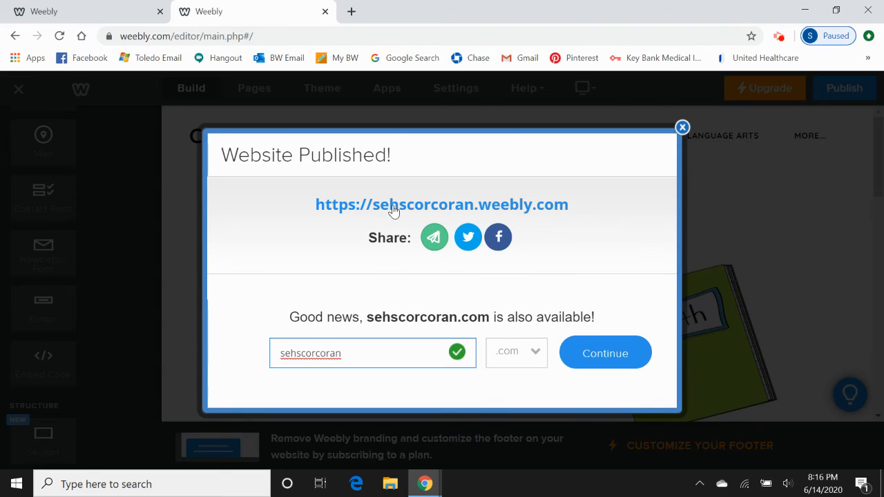
pyautogui.click(448, 206)
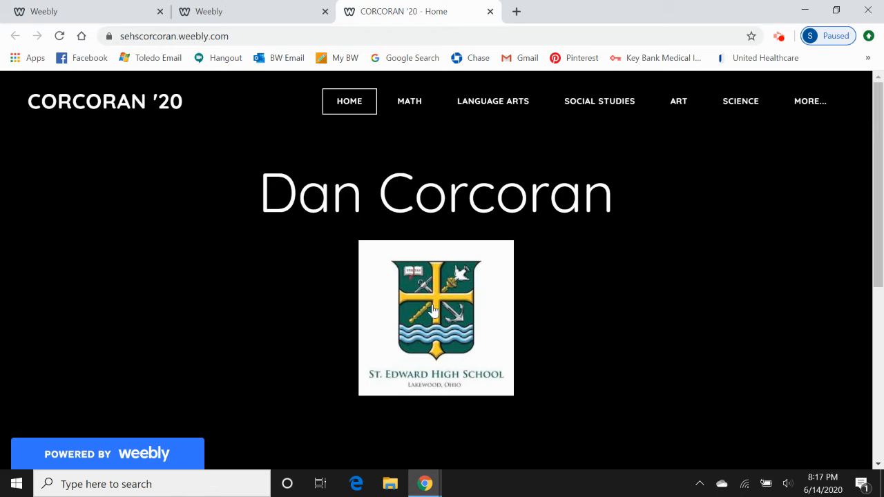
# Step: Test the school crest's link on the published home page and close the linked site
pyautogui.rightClick(453, 323)
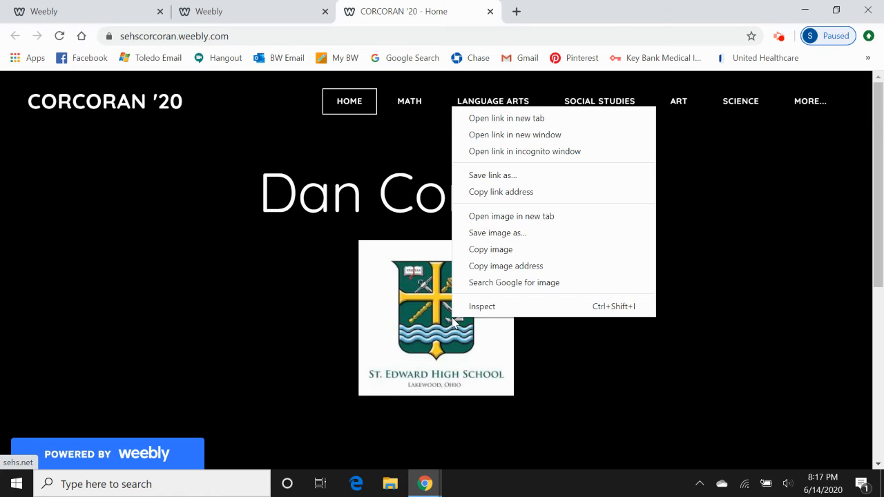
pyautogui.click(435, 309)
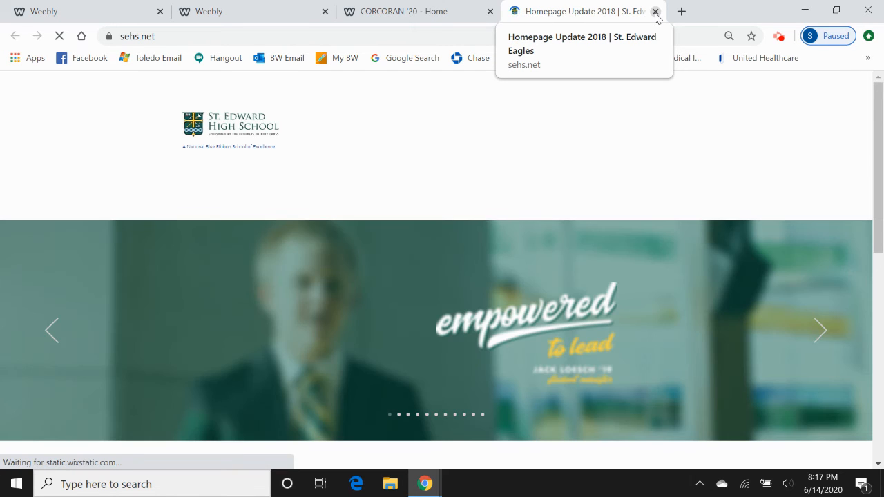
pyautogui.click(655, 13)
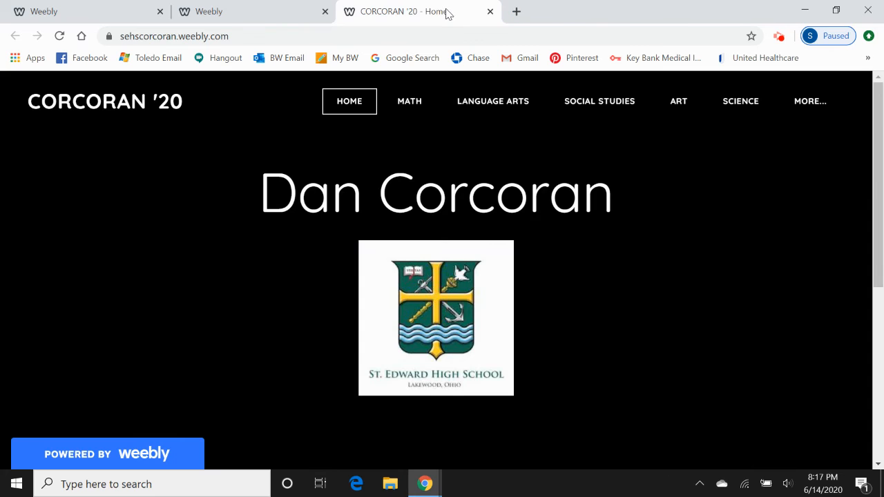
# Step: View the published Algebra I page under Math, test its Textbook image link and close the linked site
pyautogui.moveTo(410, 103)
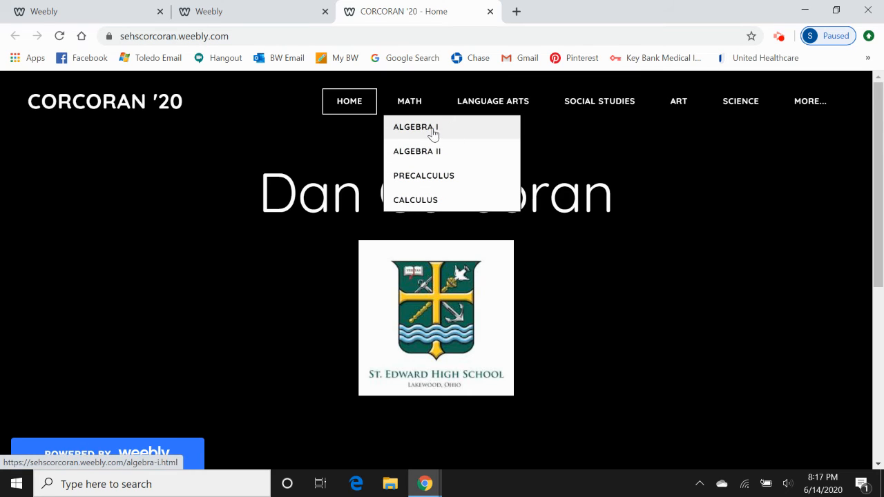
pyautogui.click(433, 131)
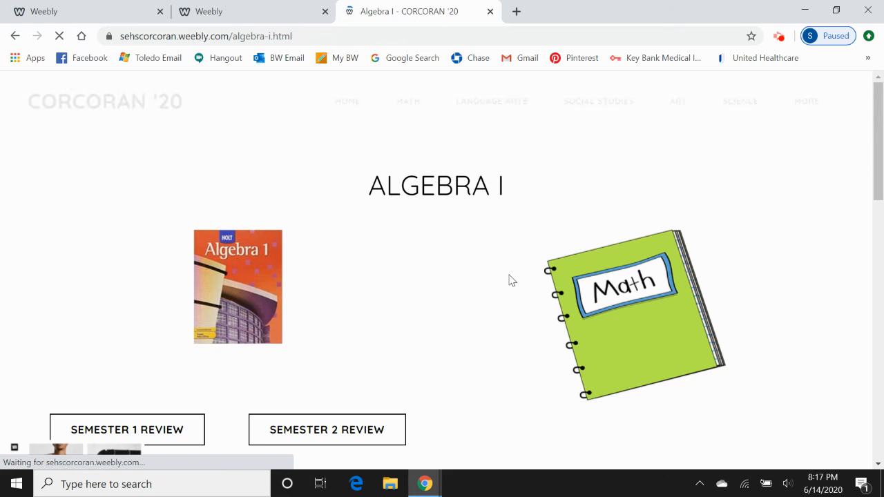
pyautogui.scroll(-1, 509, 280)
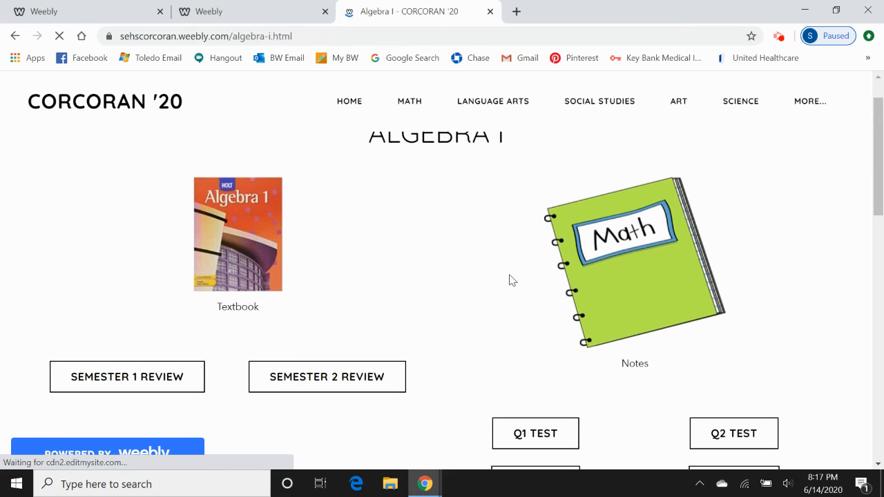
pyautogui.click(247, 228)
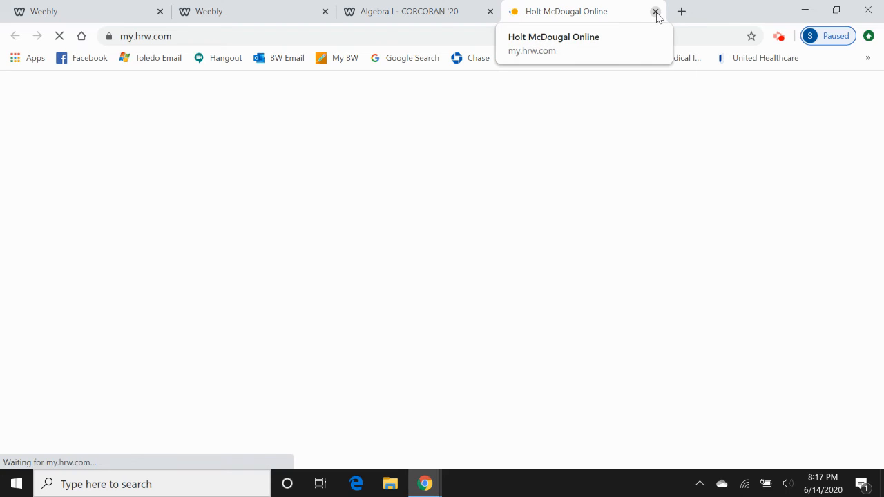
pyautogui.click(655, 13)
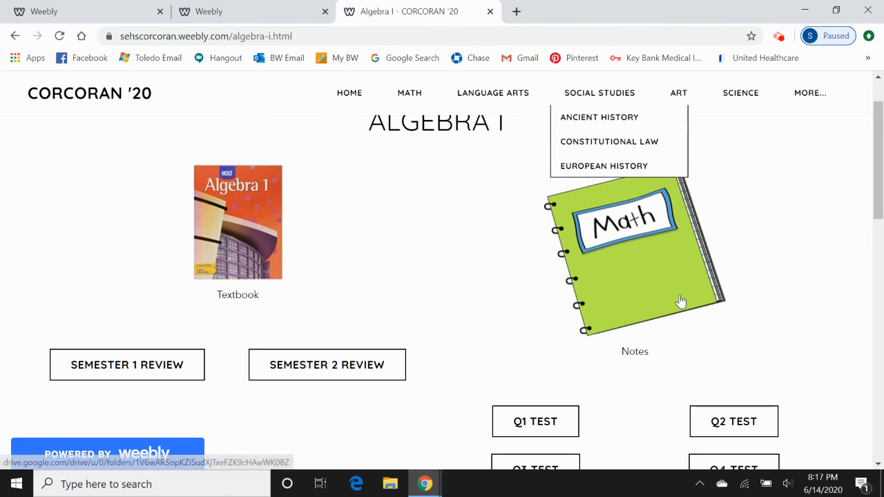
# Step: Test the Notes image link on the published Algebra I page and close the Drive folder it leads to
pyautogui.click(650, 237)
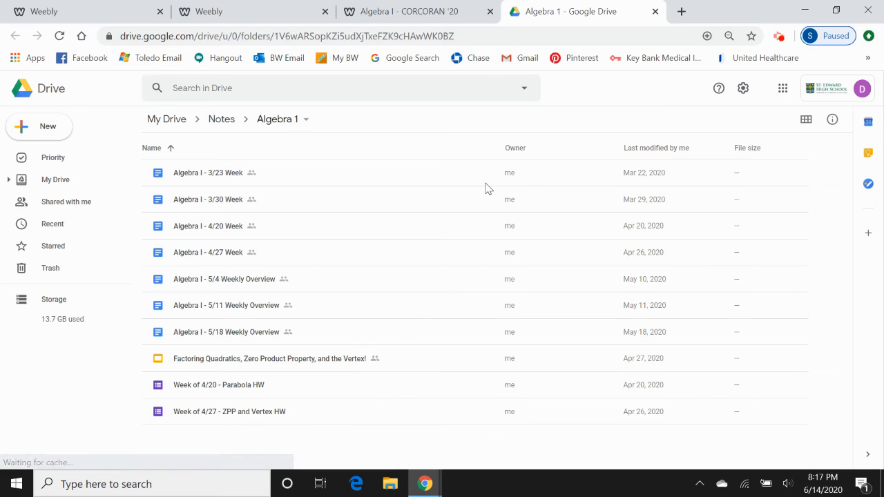
pyautogui.click(655, 11)
pyautogui.scroll(-1, 561, 256)
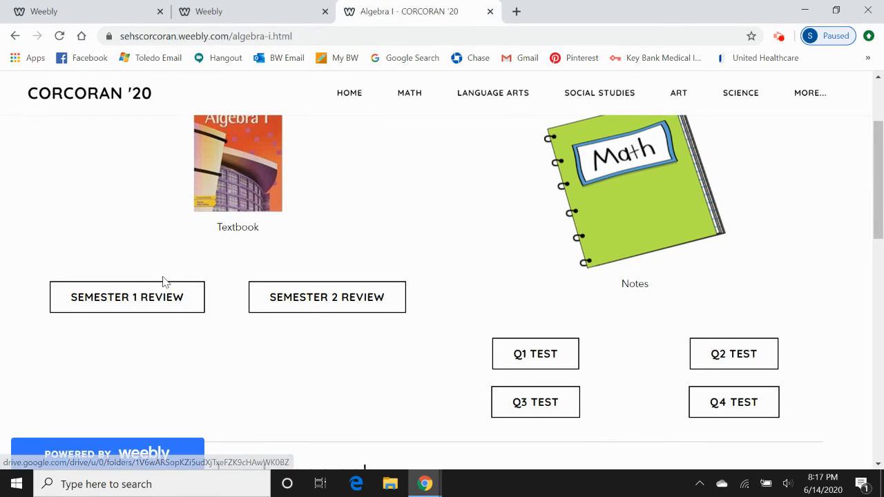
# Step: Review the video lessons on the published Algebra I page, test the Finding Heights Using Proportions Project link and close its PDF
pyautogui.scroll(-5, 637, 376)
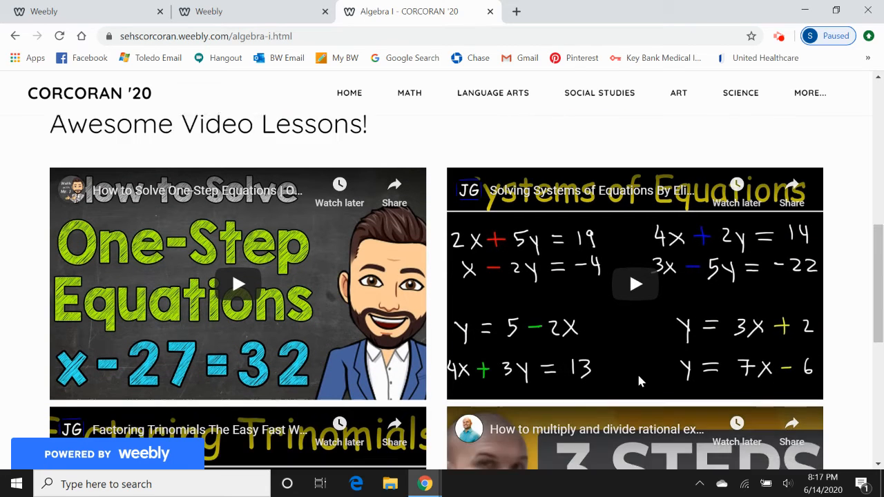
pyautogui.scroll(-1, 637, 372)
pyautogui.scroll(-1, 232, 236)
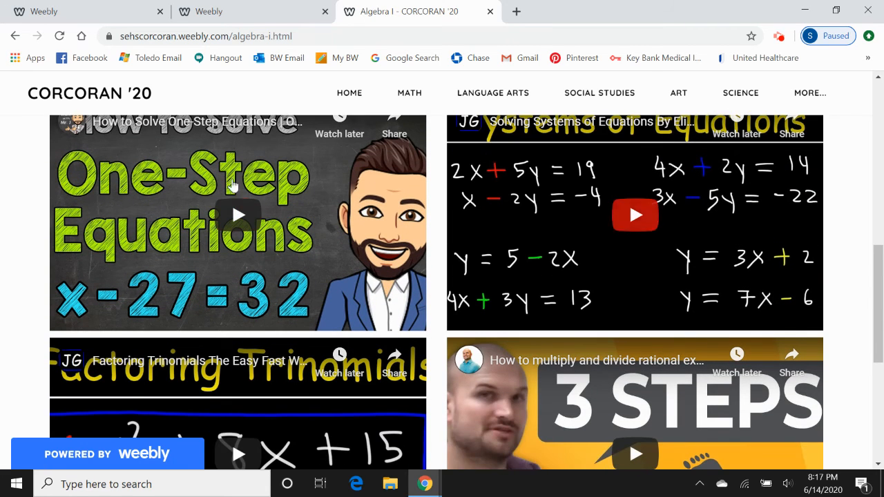
pyautogui.scroll(2, 233, 187)
pyautogui.scroll(-1, 442, 197)
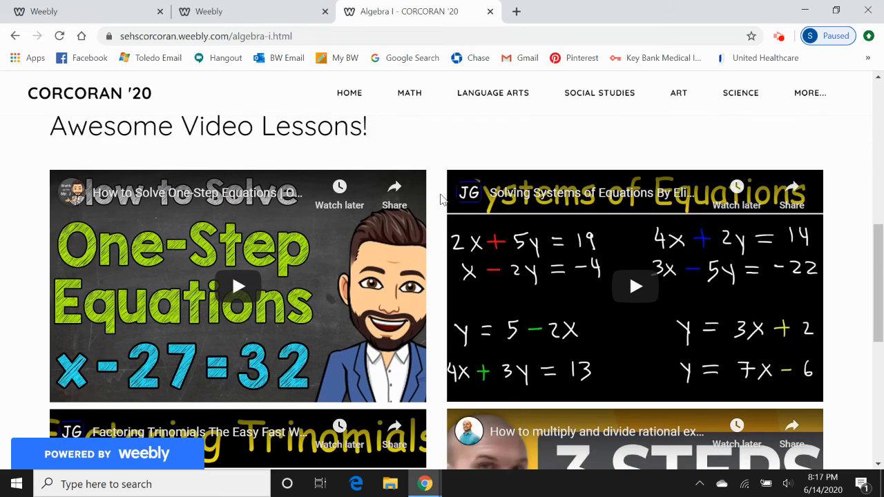
pyautogui.scroll(-5, 441, 199)
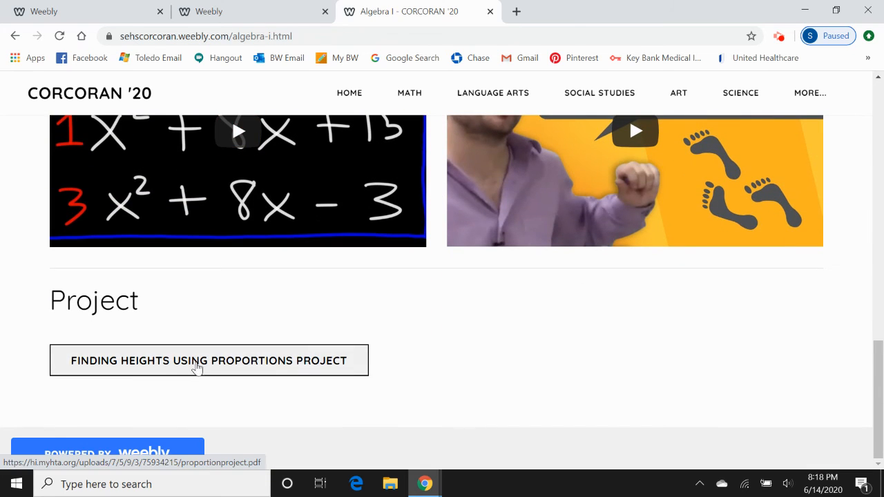
pyautogui.click(197, 368)
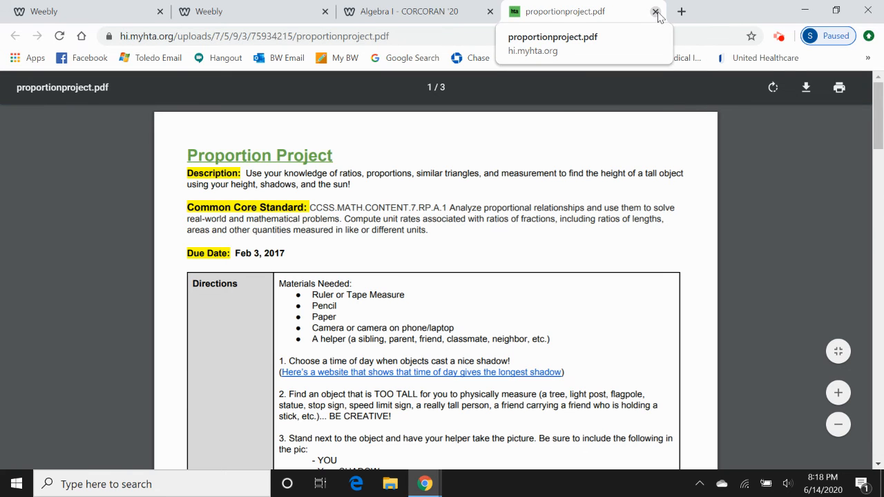
pyautogui.click(655, 12)
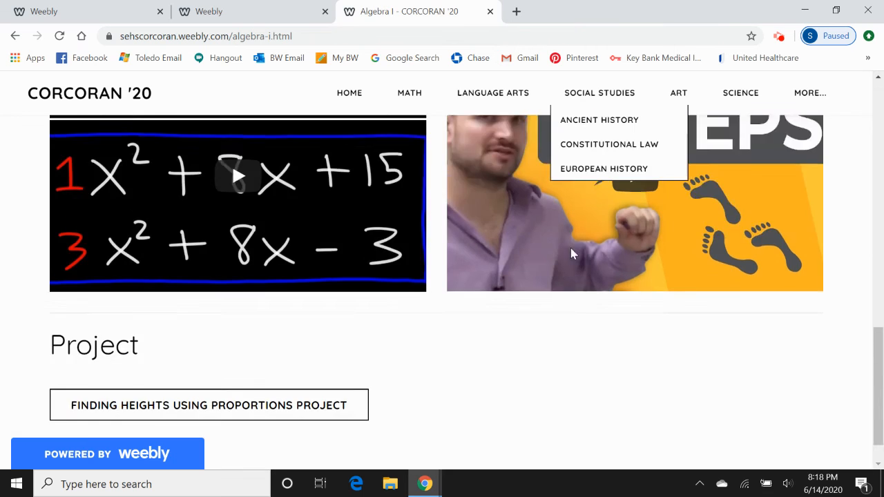
# Step: View the images on the published Sports Art page under Art and return to the site's home page
pyautogui.scroll(10, 570, 248)
pyautogui.scroll(1, 571, 253)
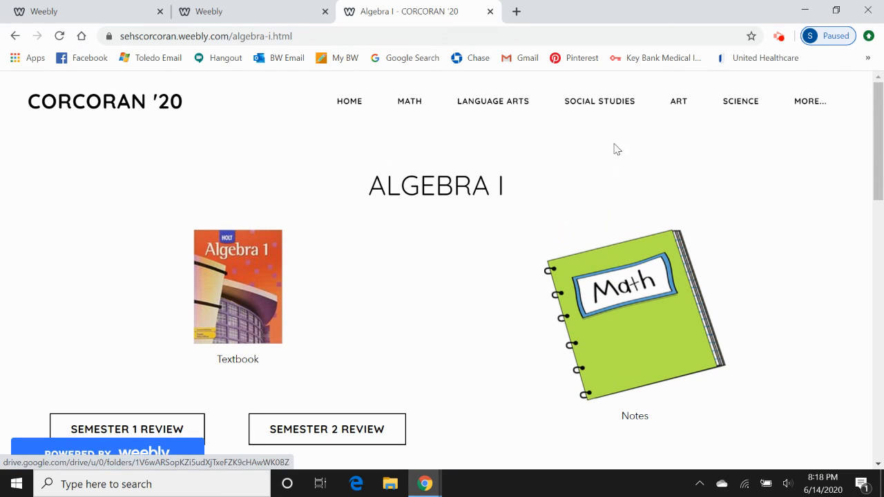
pyautogui.moveTo(685, 104)
pyautogui.click(693, 132)
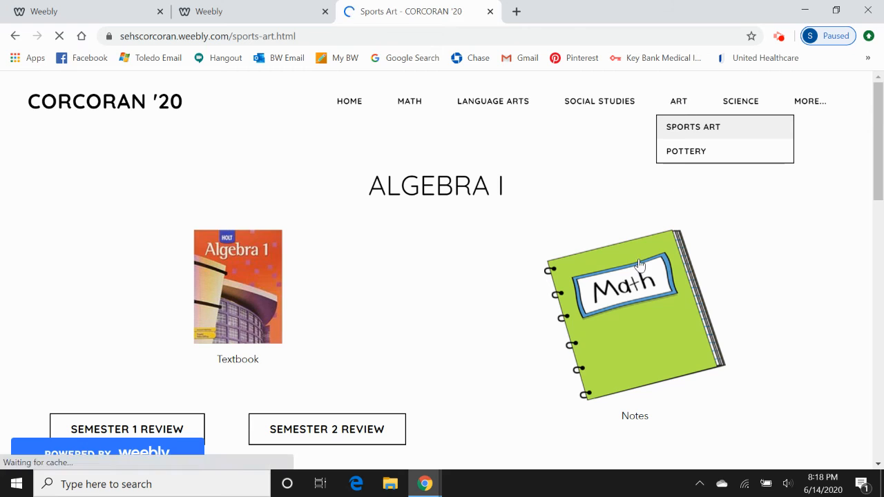
pyautogui.scroll(-2, 638, 261)
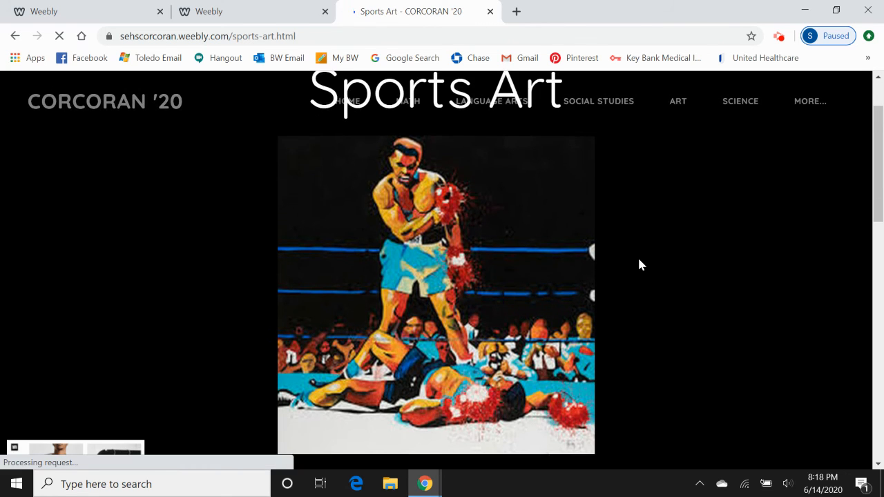
pyautogui.scroll(-7, 638, 264)
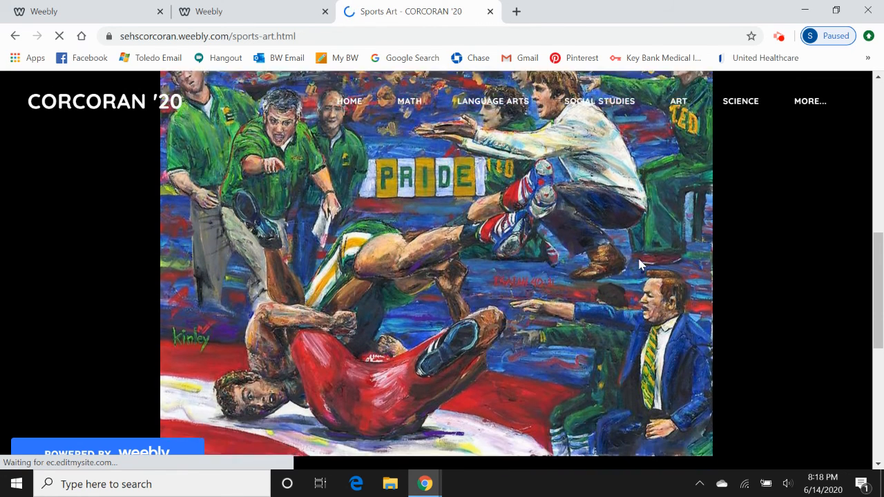
pyautogui.scroll(9, 638, 265)
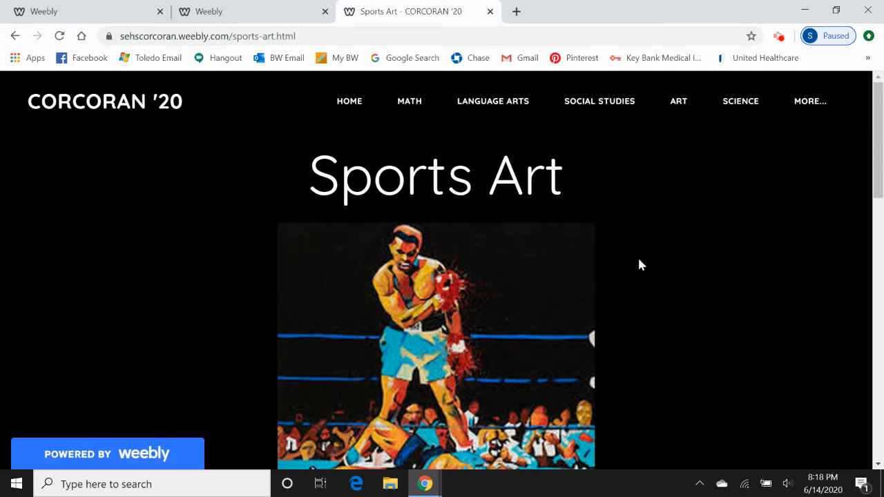
pyautogui.click(351, 103)
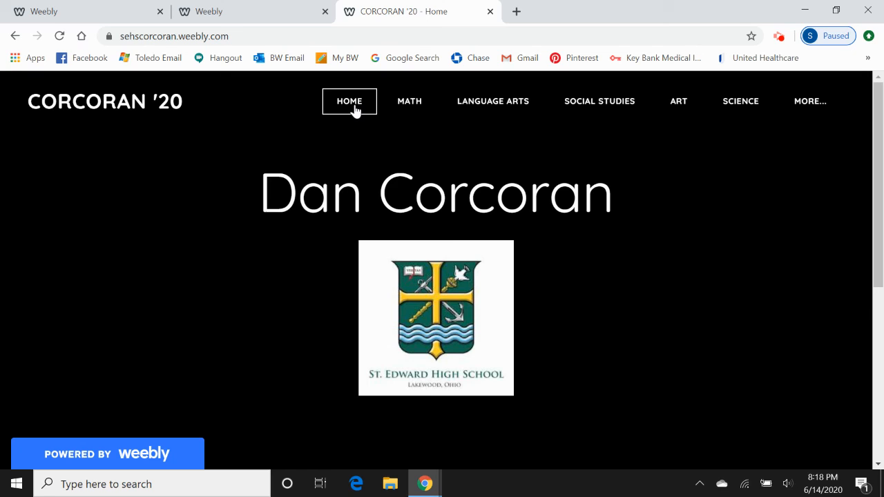
pyautogui.moveTo(410, 101)
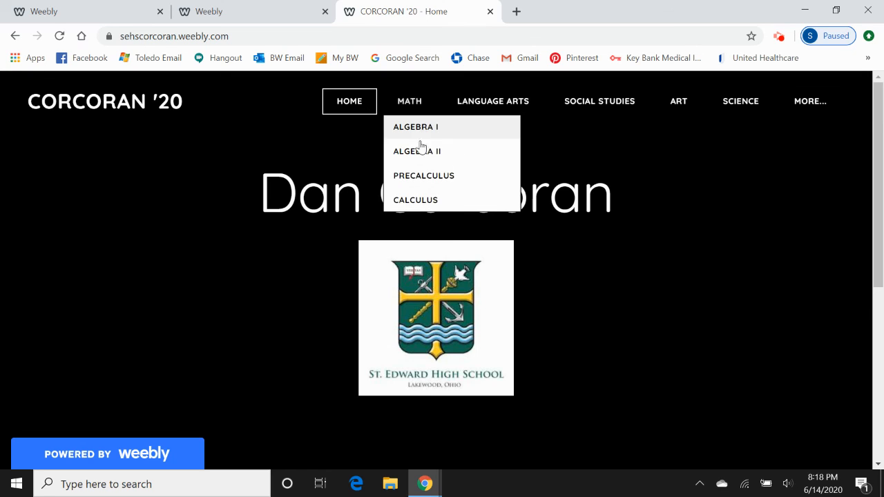